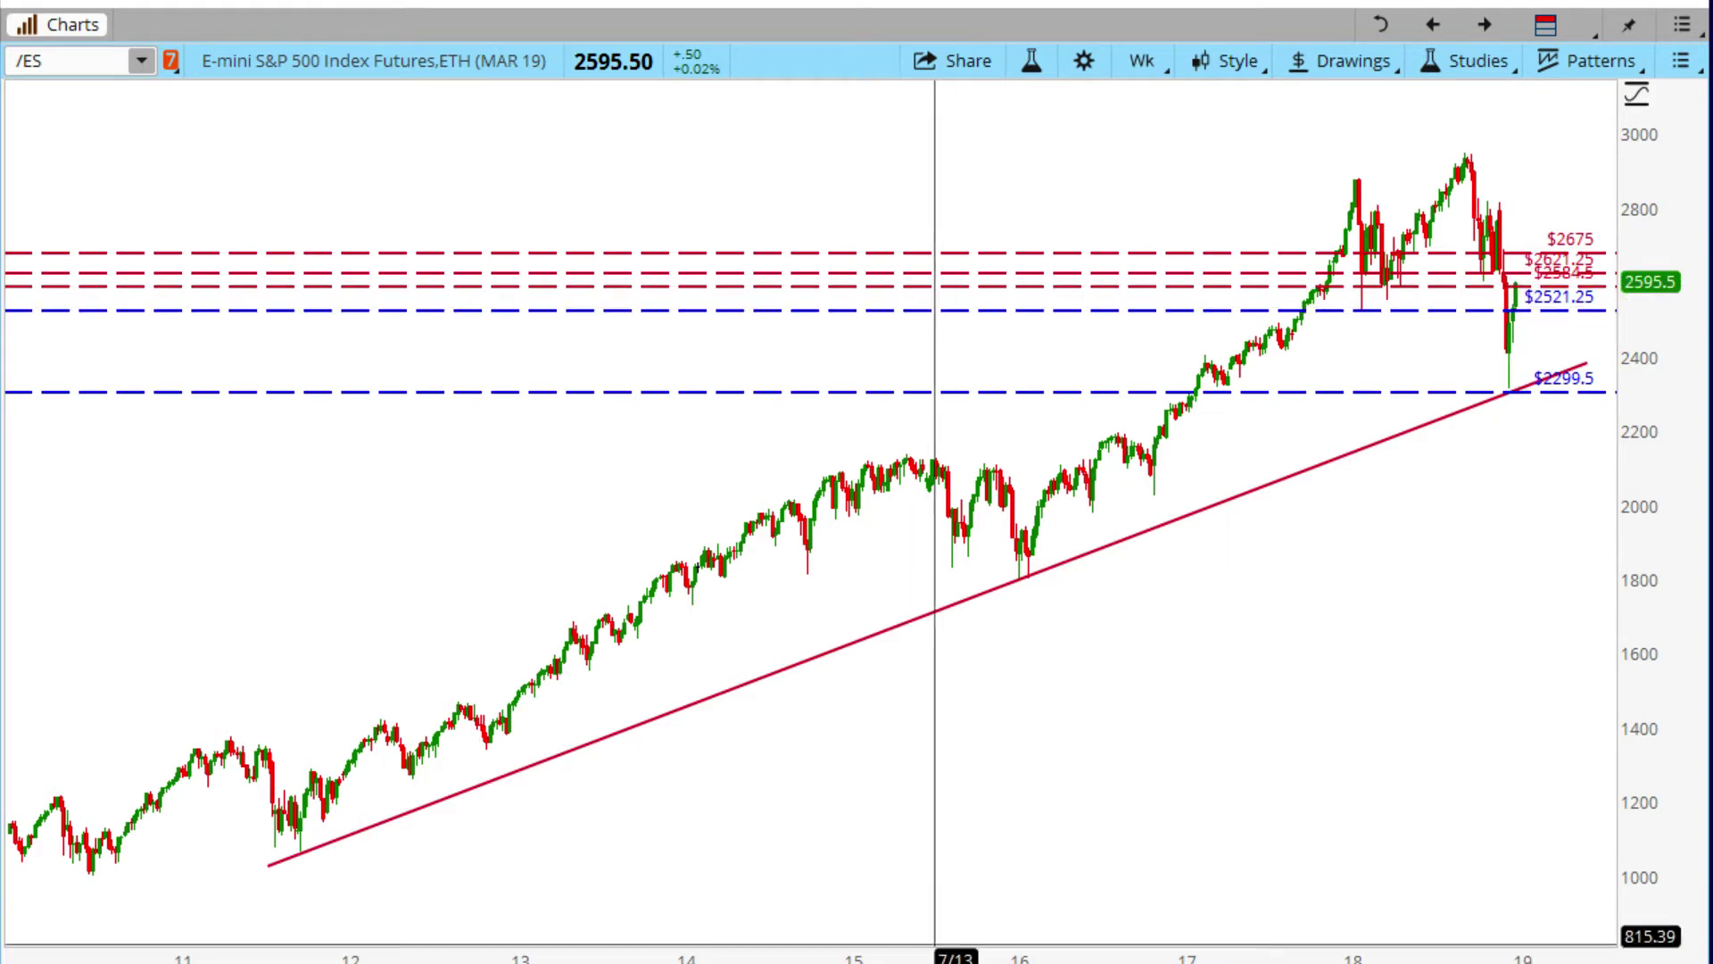
# Load the daily /ES chart, zoom in, and sketch a red rise to 2621.5, then a drop to 2521.25.
pyautogui.click(1488, 24)
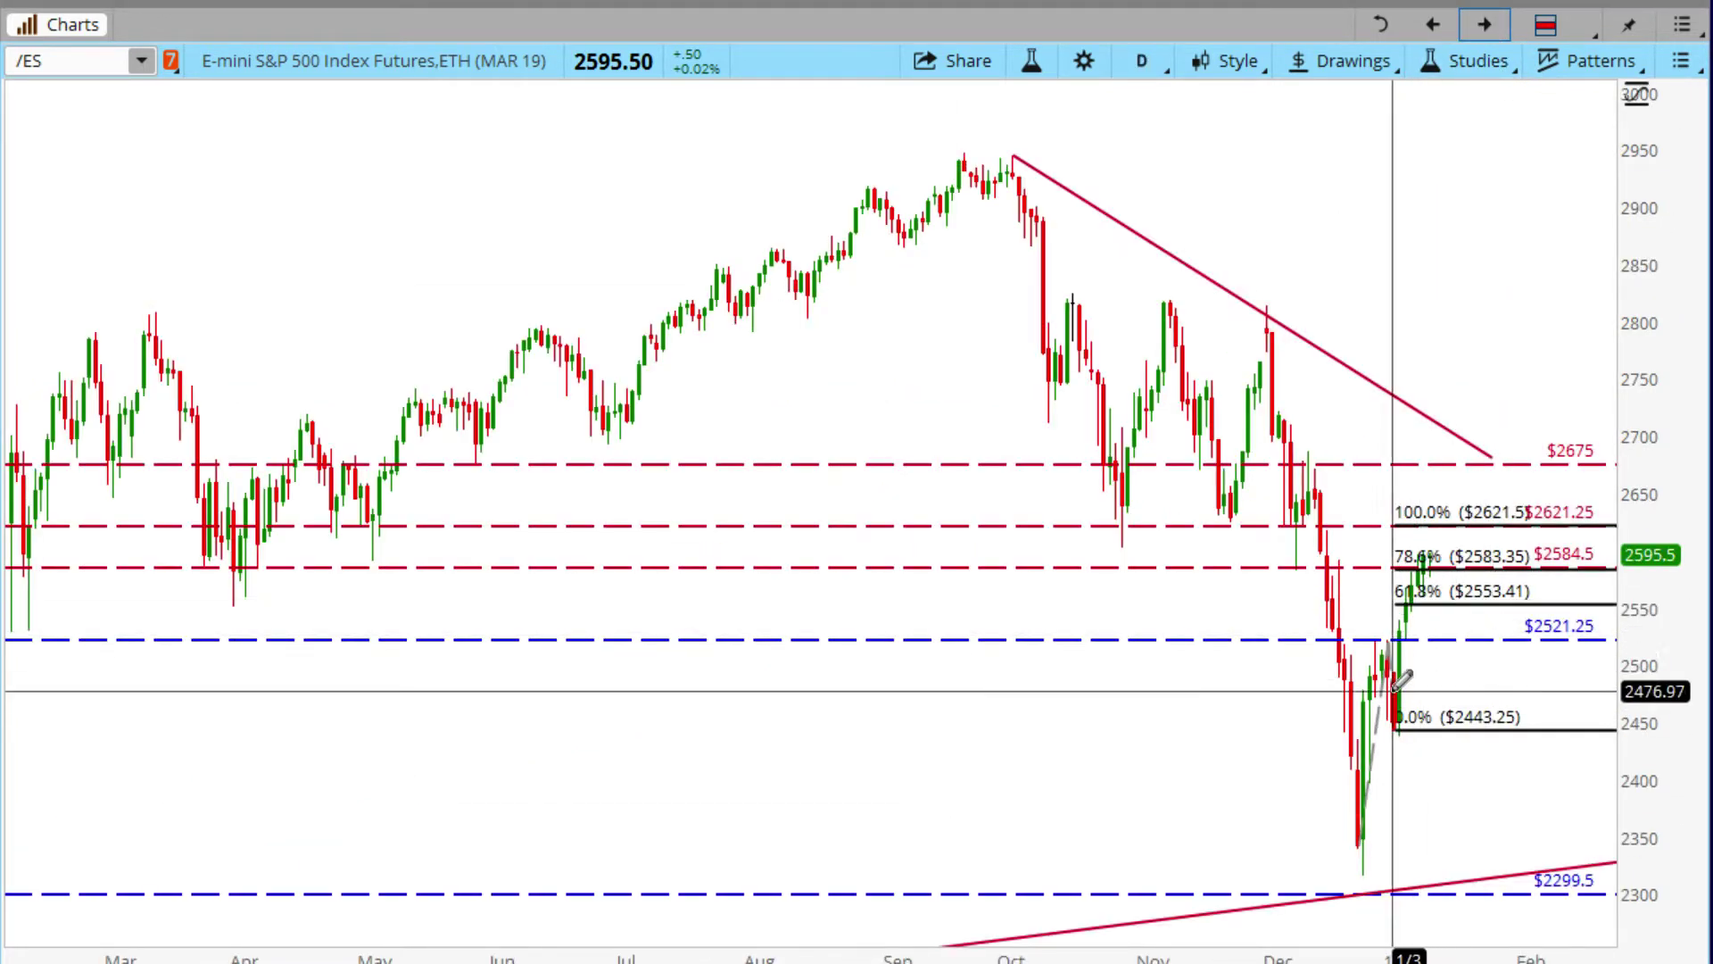
pyautogui.scroll(3, 810, 513)
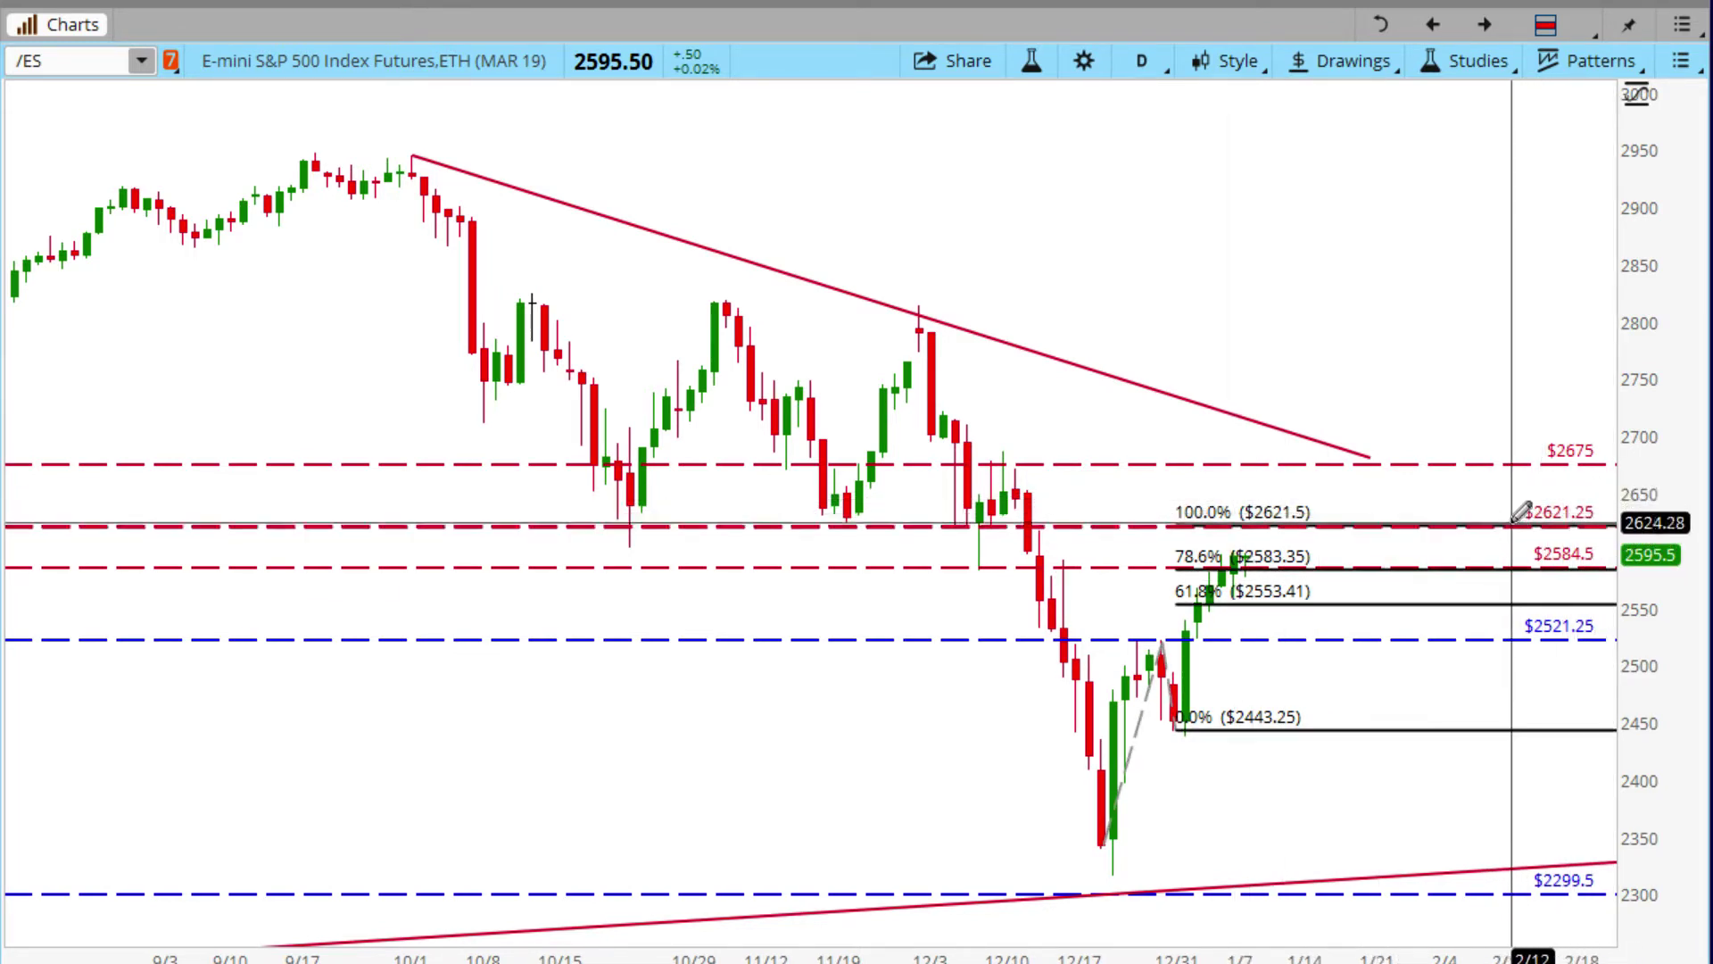
pyautogui.moveTo(1522, 515)
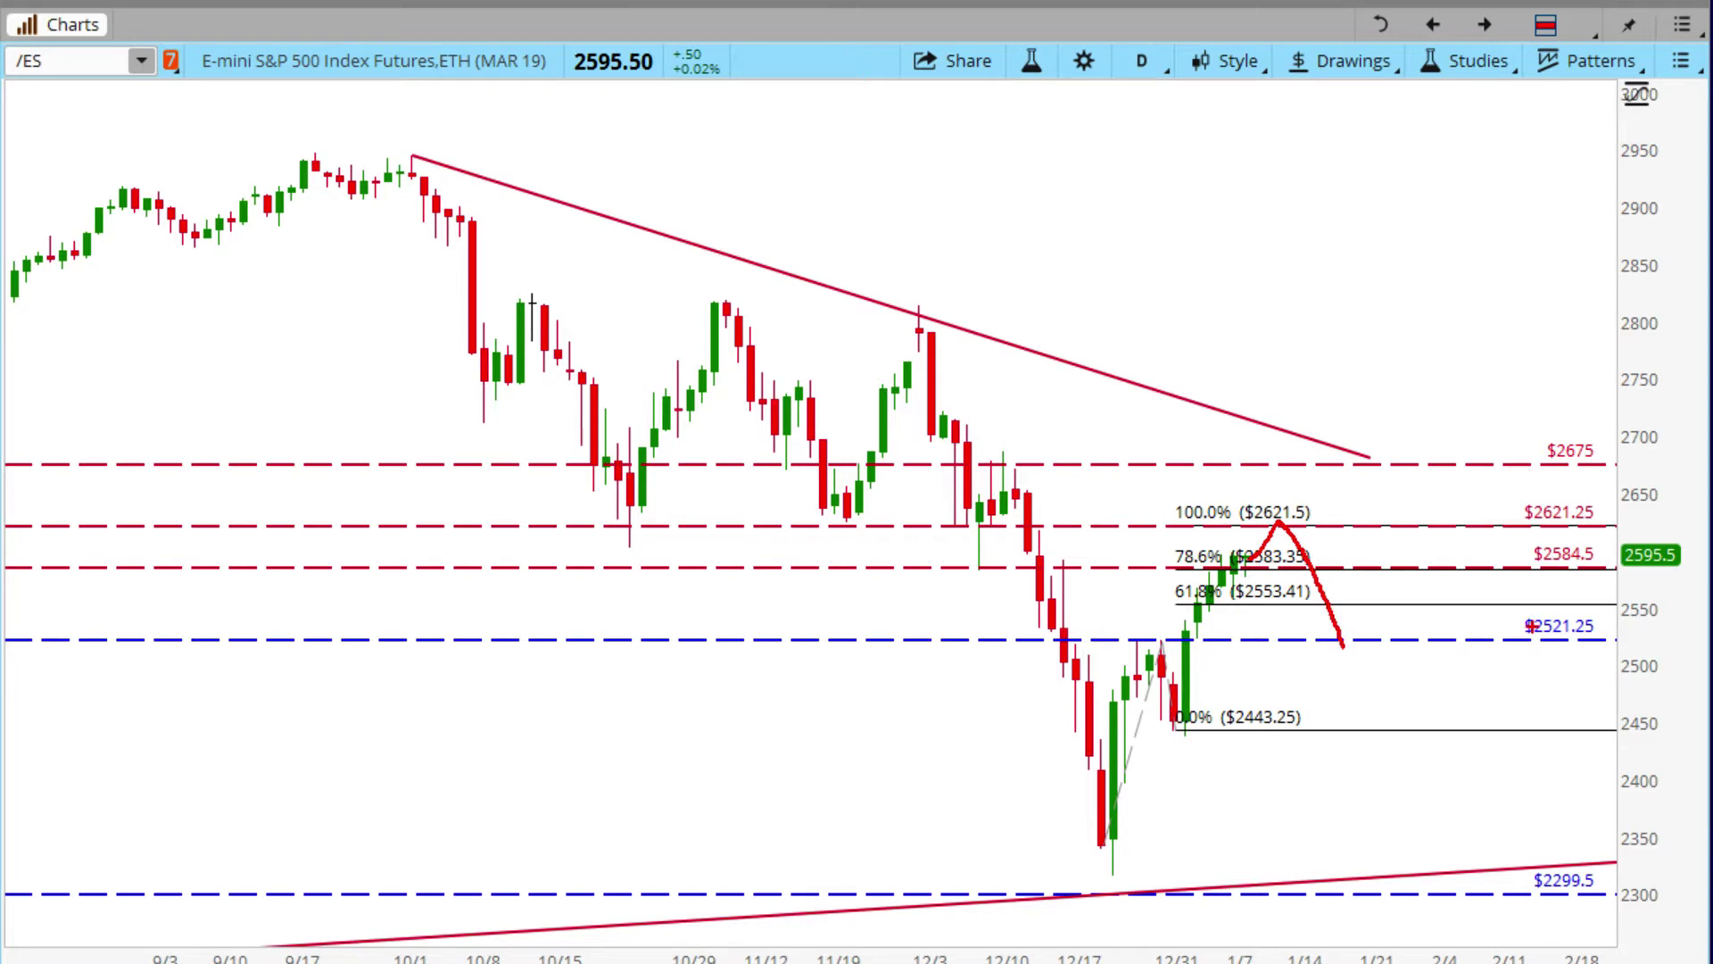
# Circle the 2521.25 target, extend the path along the falling trendline, then clear the sketch.
pyautogui.moveTo(1497, 639)
pyautogui.mouseDown()
pyautogui.moveTo(1619, 614)
pyautogui.moveTo(1468, 639)
pyautogui.mouseUp()
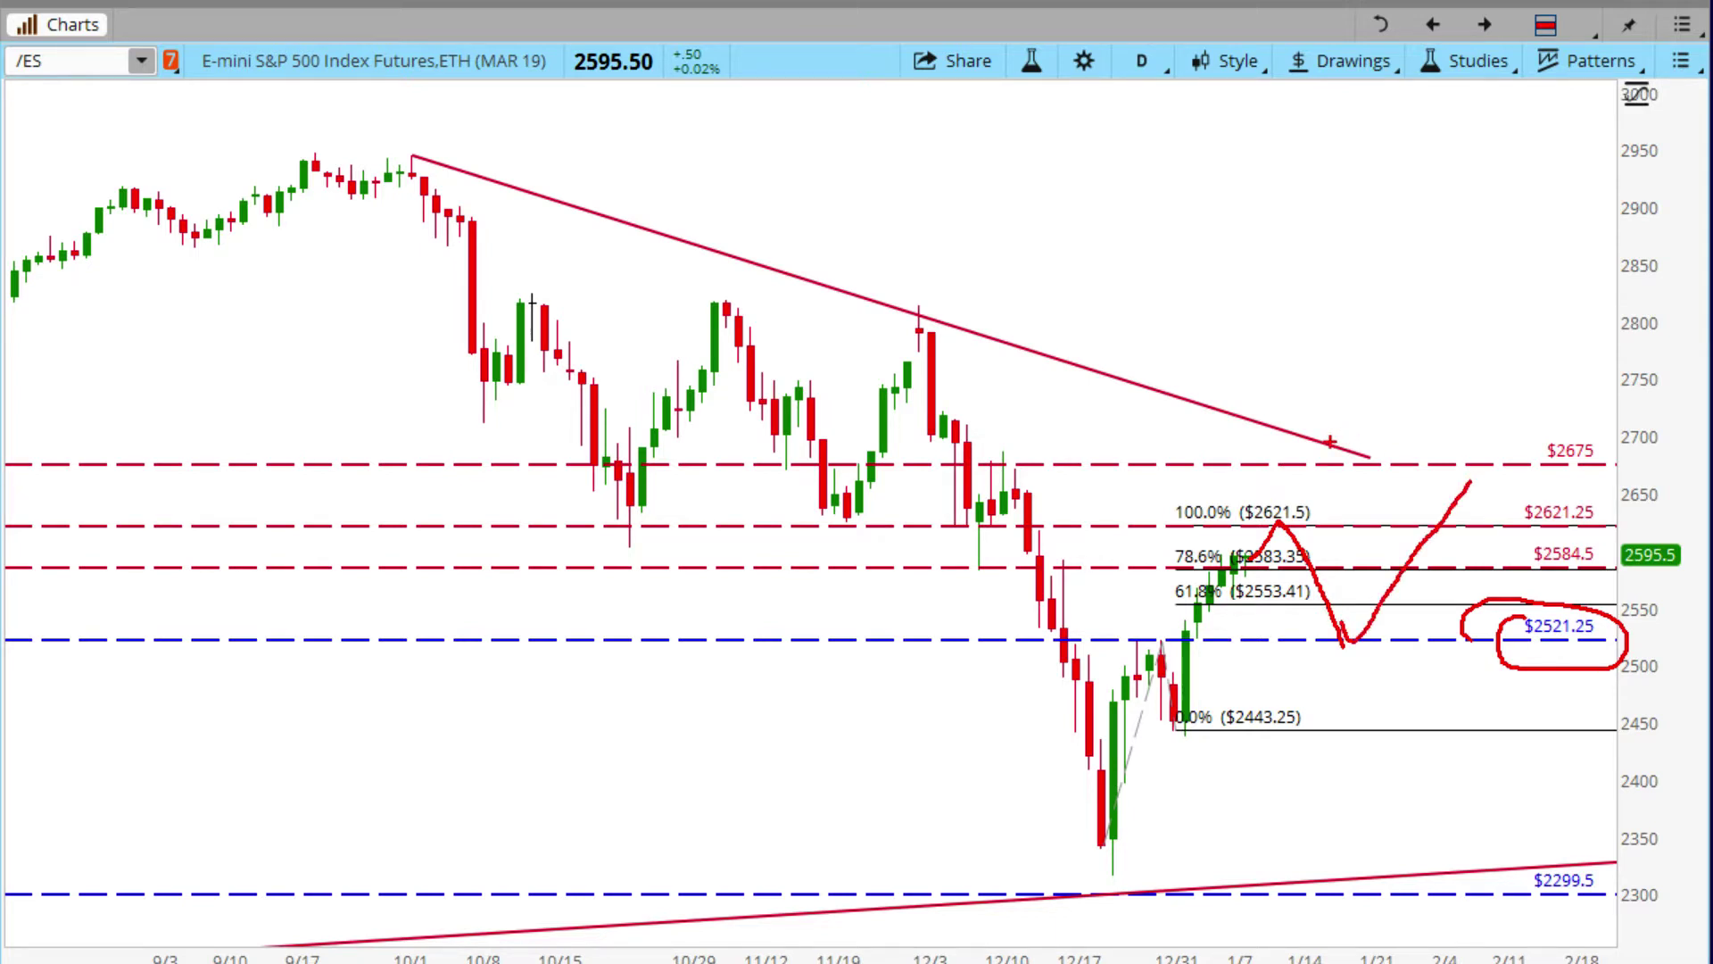
pyautogui.moveTo(1408, 467); pyautogui.dragTo(1535, 506)
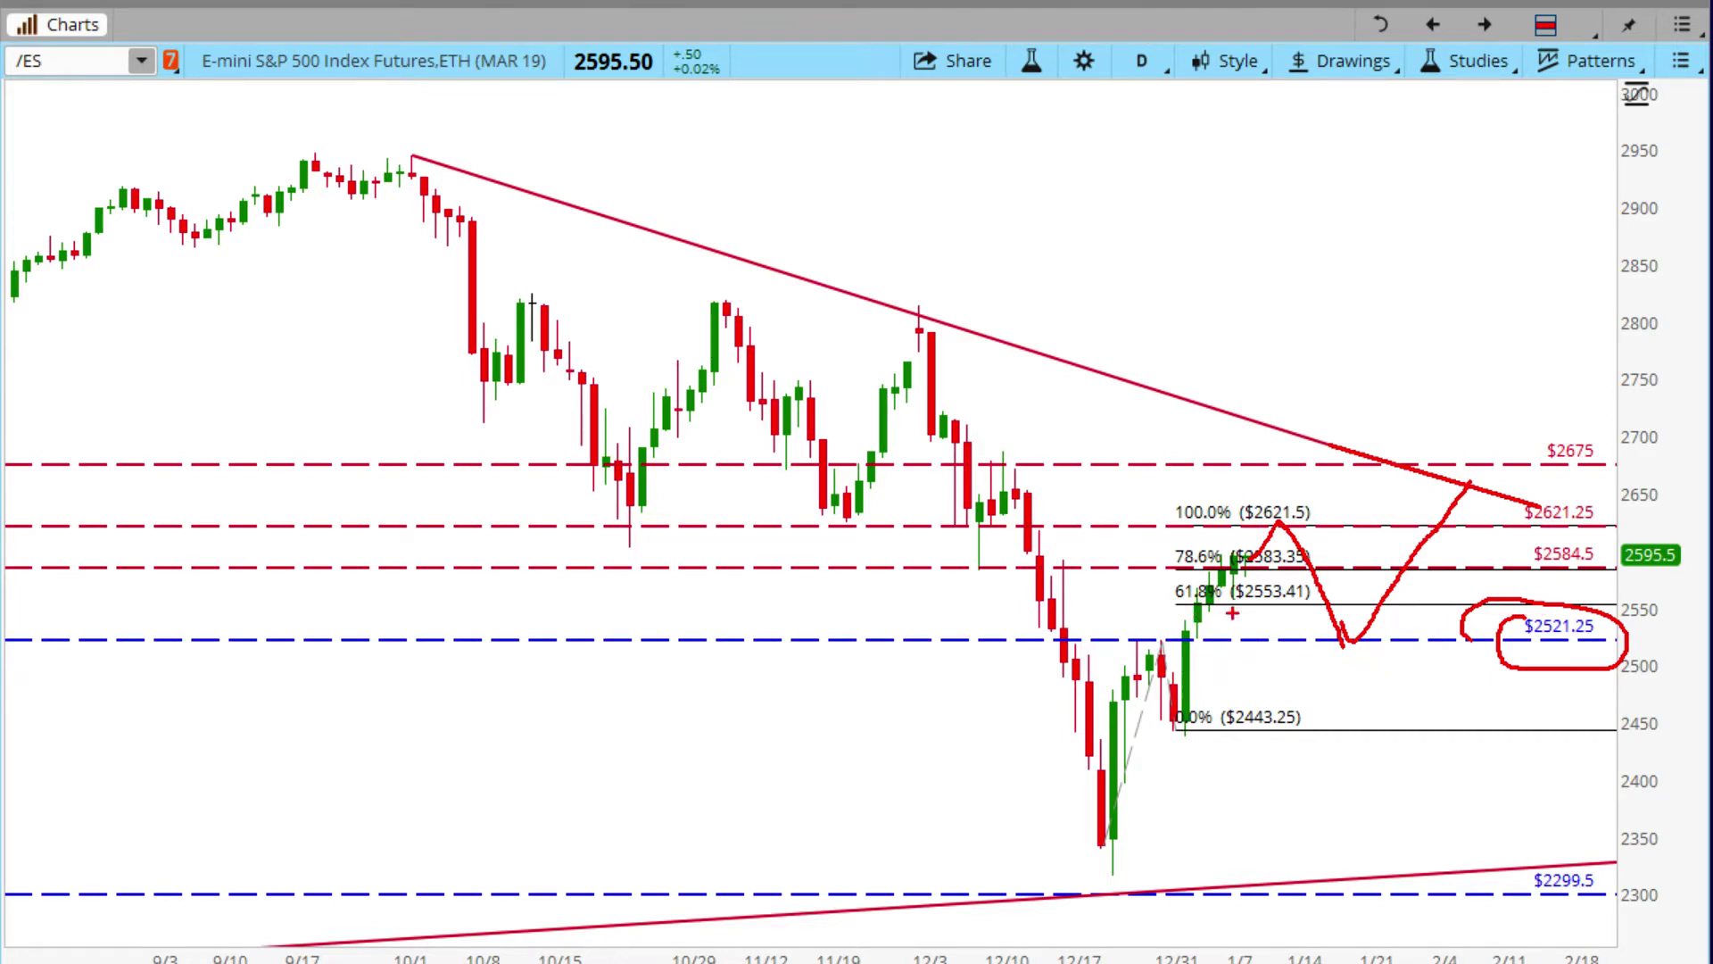
pyautogui.press('w')
pyautogui.press('Escape')
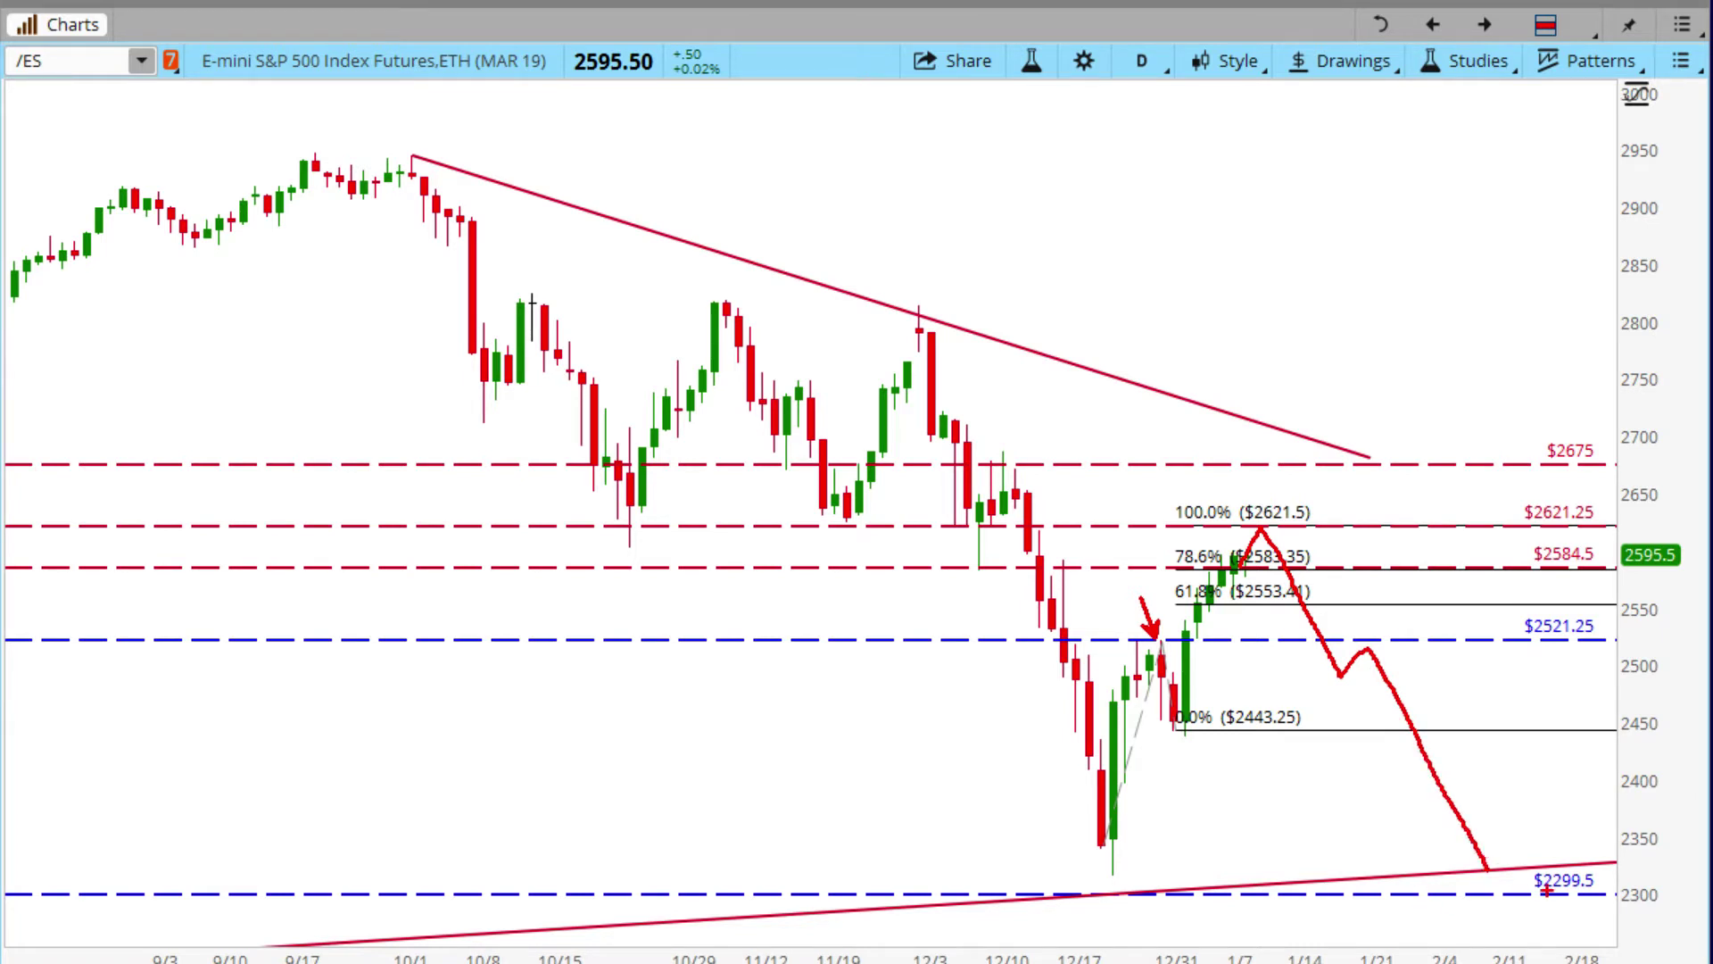
# Circle the 2299.5 trendline target, line the December low, sketch a move to 2675, circle 2621.25–2584.5, then erase.
pyautogui.moveTo(1513, 856); pyautogui.dragTo(1499, 890)
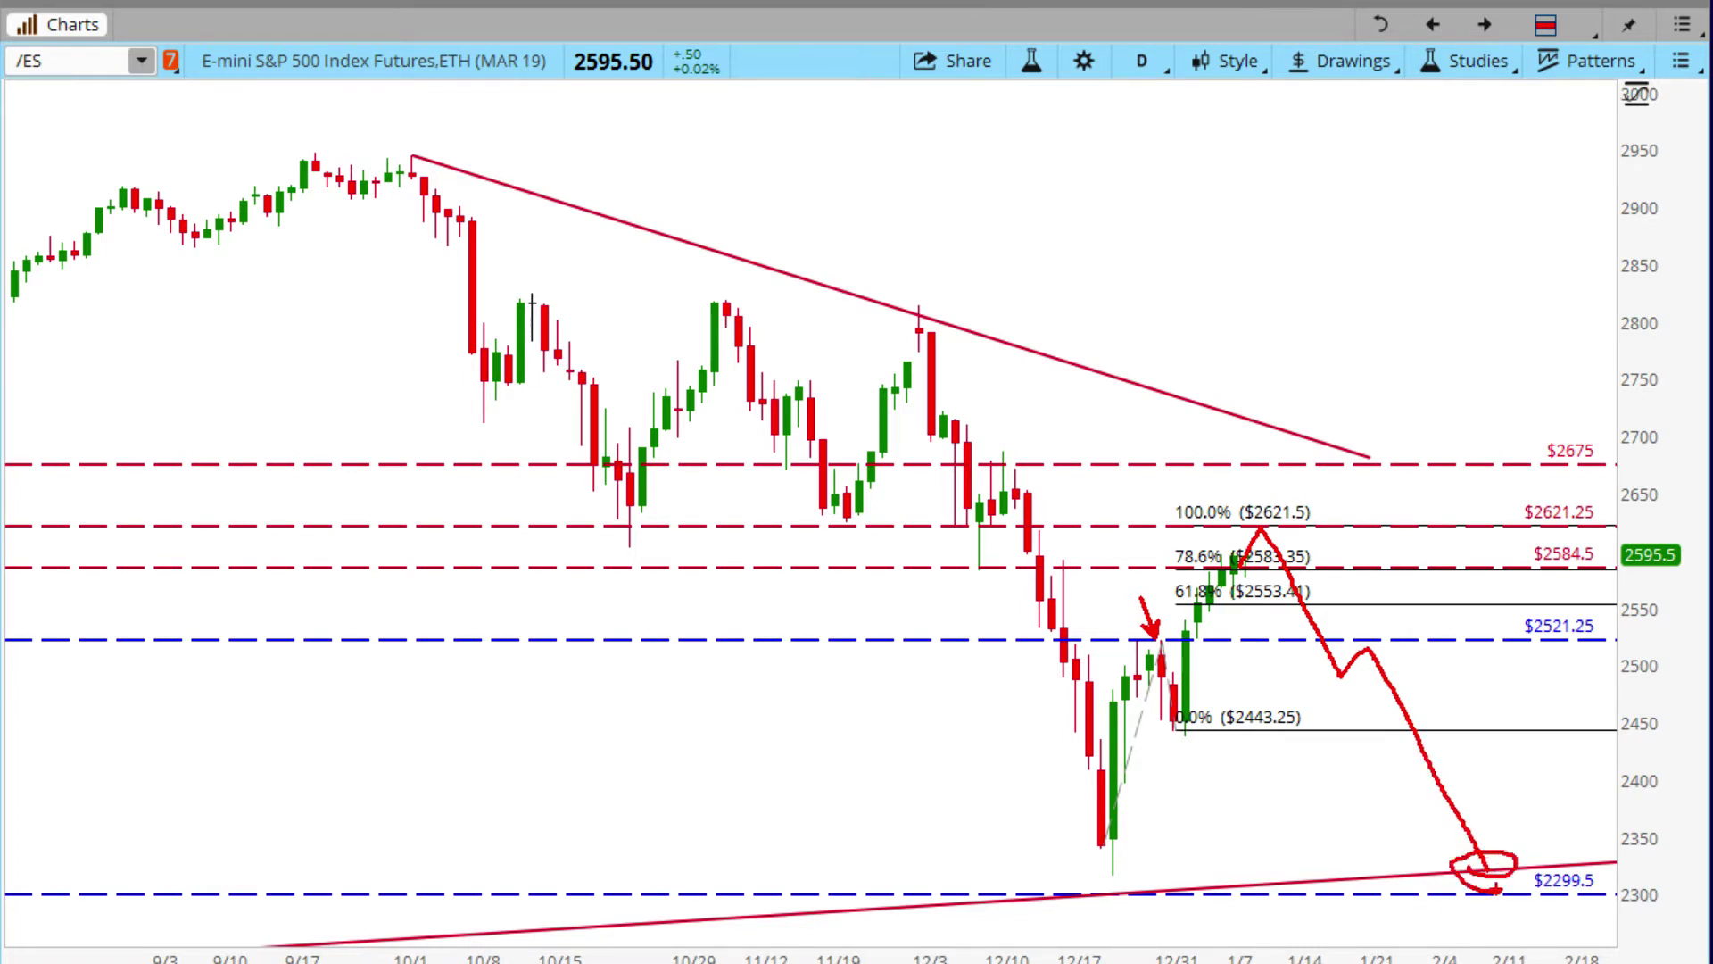
pyautogui.moveTo(1064, 875); pyautogui.dragTo(1563, 875)
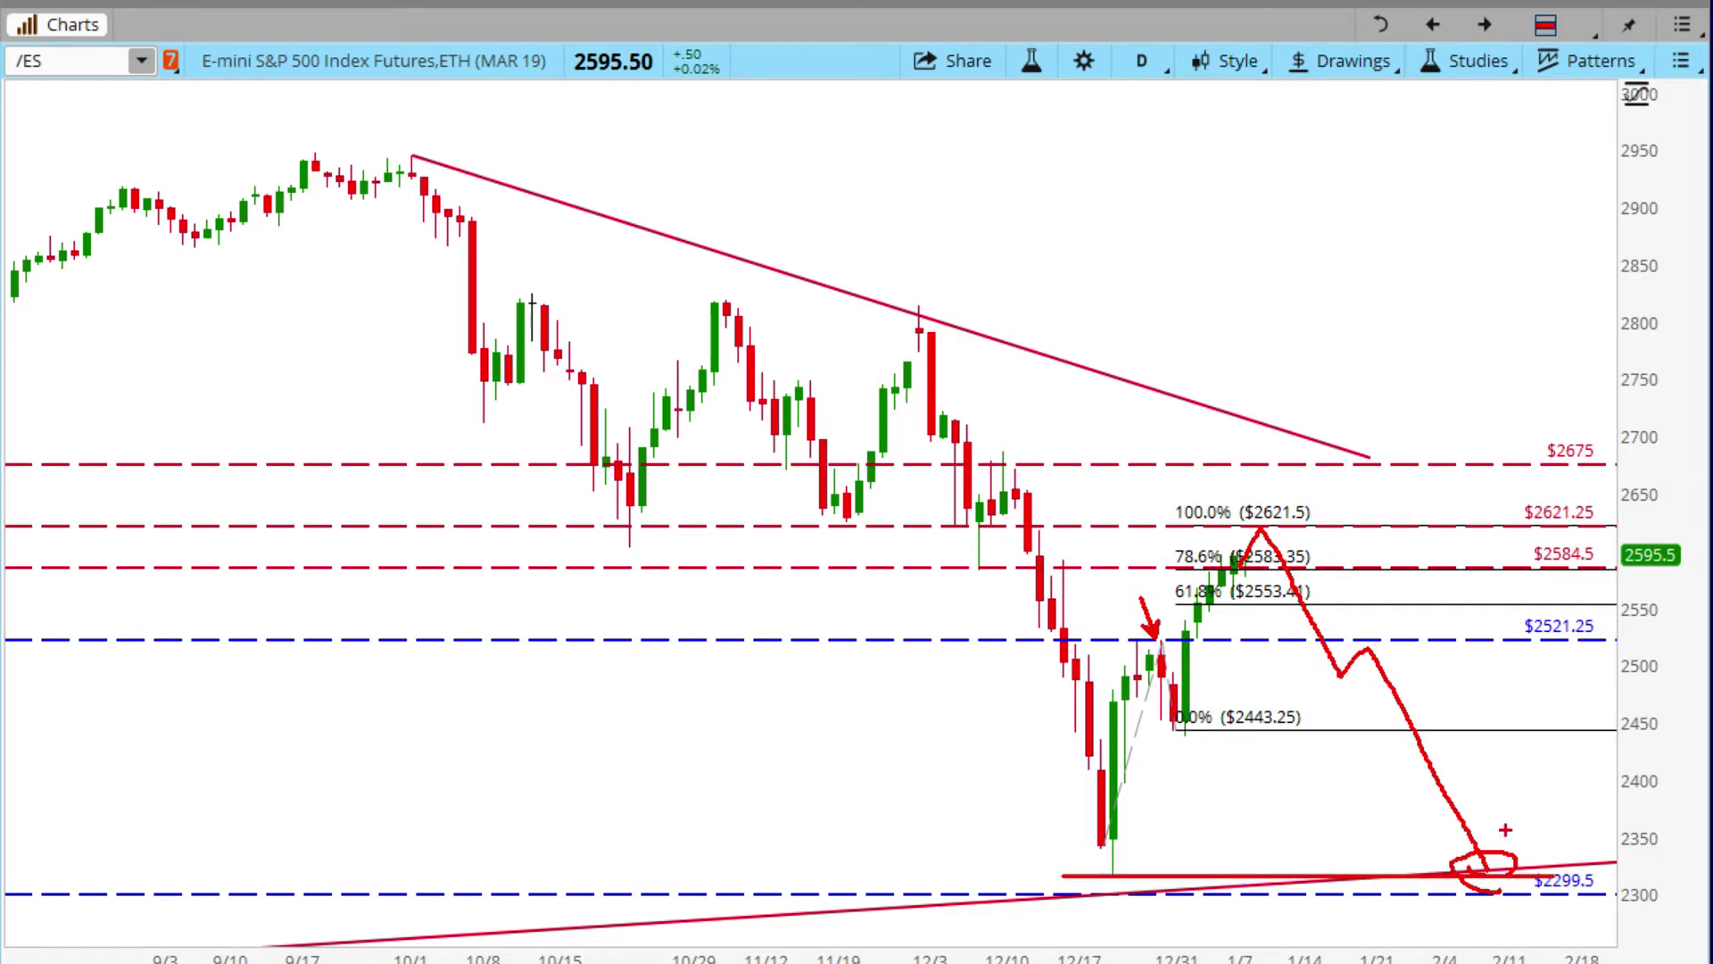
pyautogui.moveTo(1265, 528); pyautogui.dragTo(1345, 461)
pyautogui.moveTo(1492, 500)
pyautogui.mouseDown()
pyautogui.moveTo(1651, 558)
pyautogui.moveTo(1500, 505)
pyautogui.mouseUp()
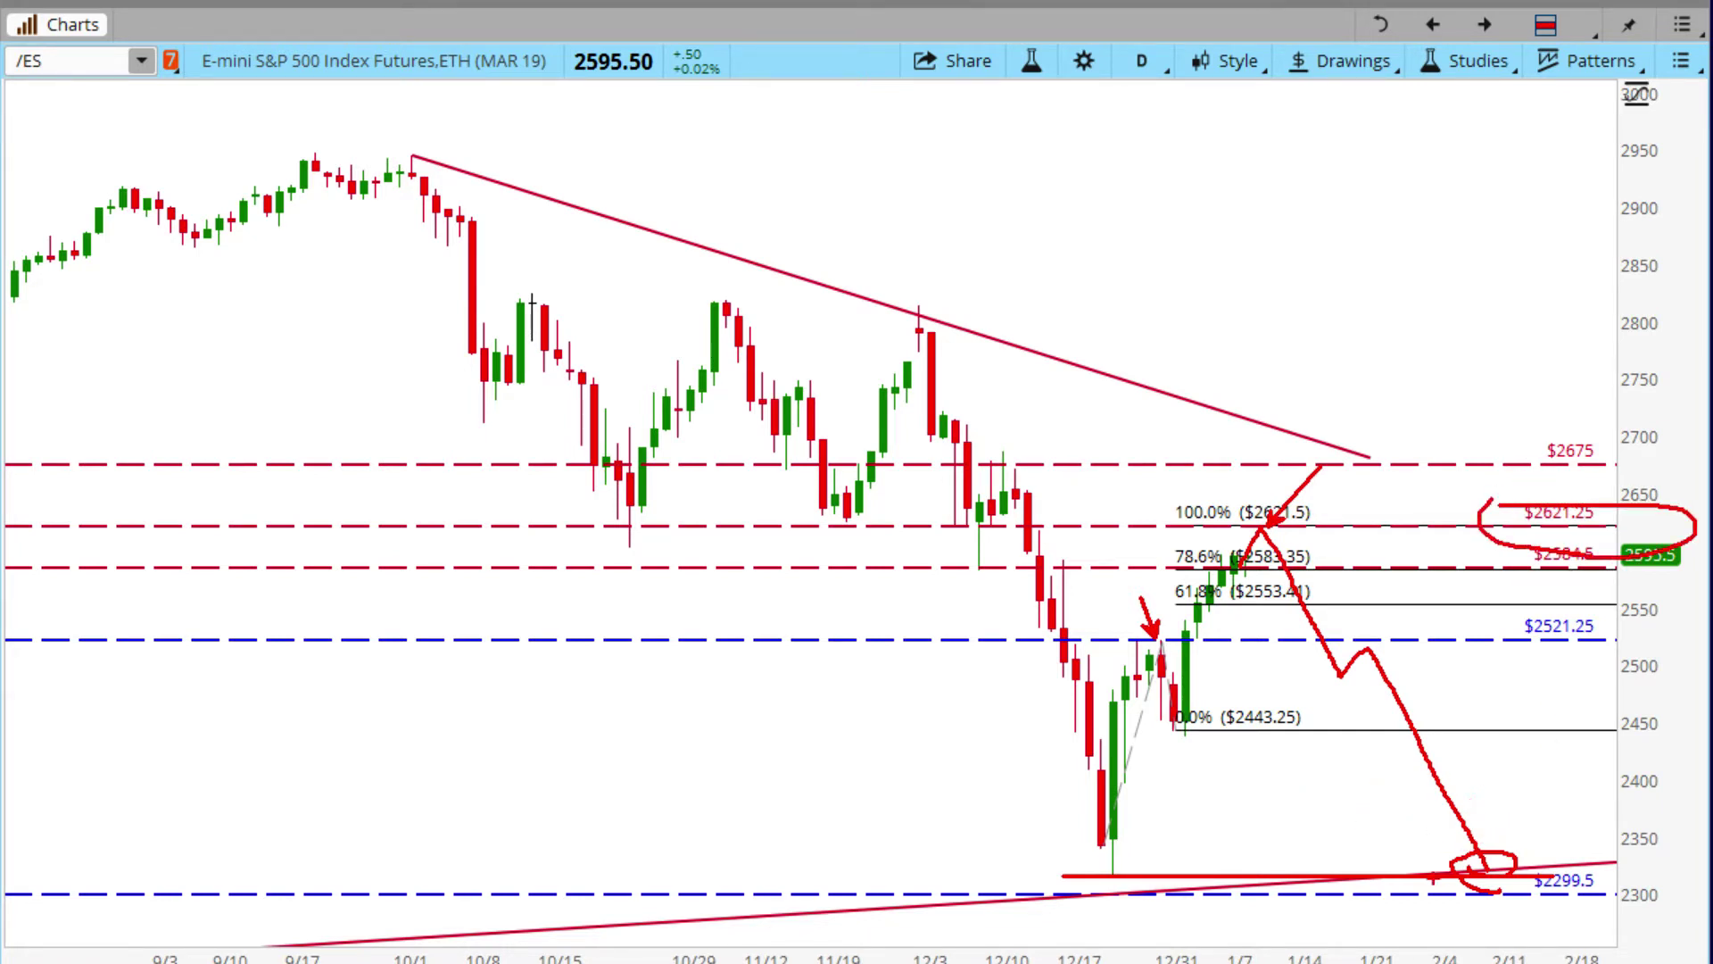
pyautogui.press('Escape')
# Put /ES back on weekly candles and box the 2015–2017 consolidation range, then erase the box.
pyautogui.click(1428, 25)
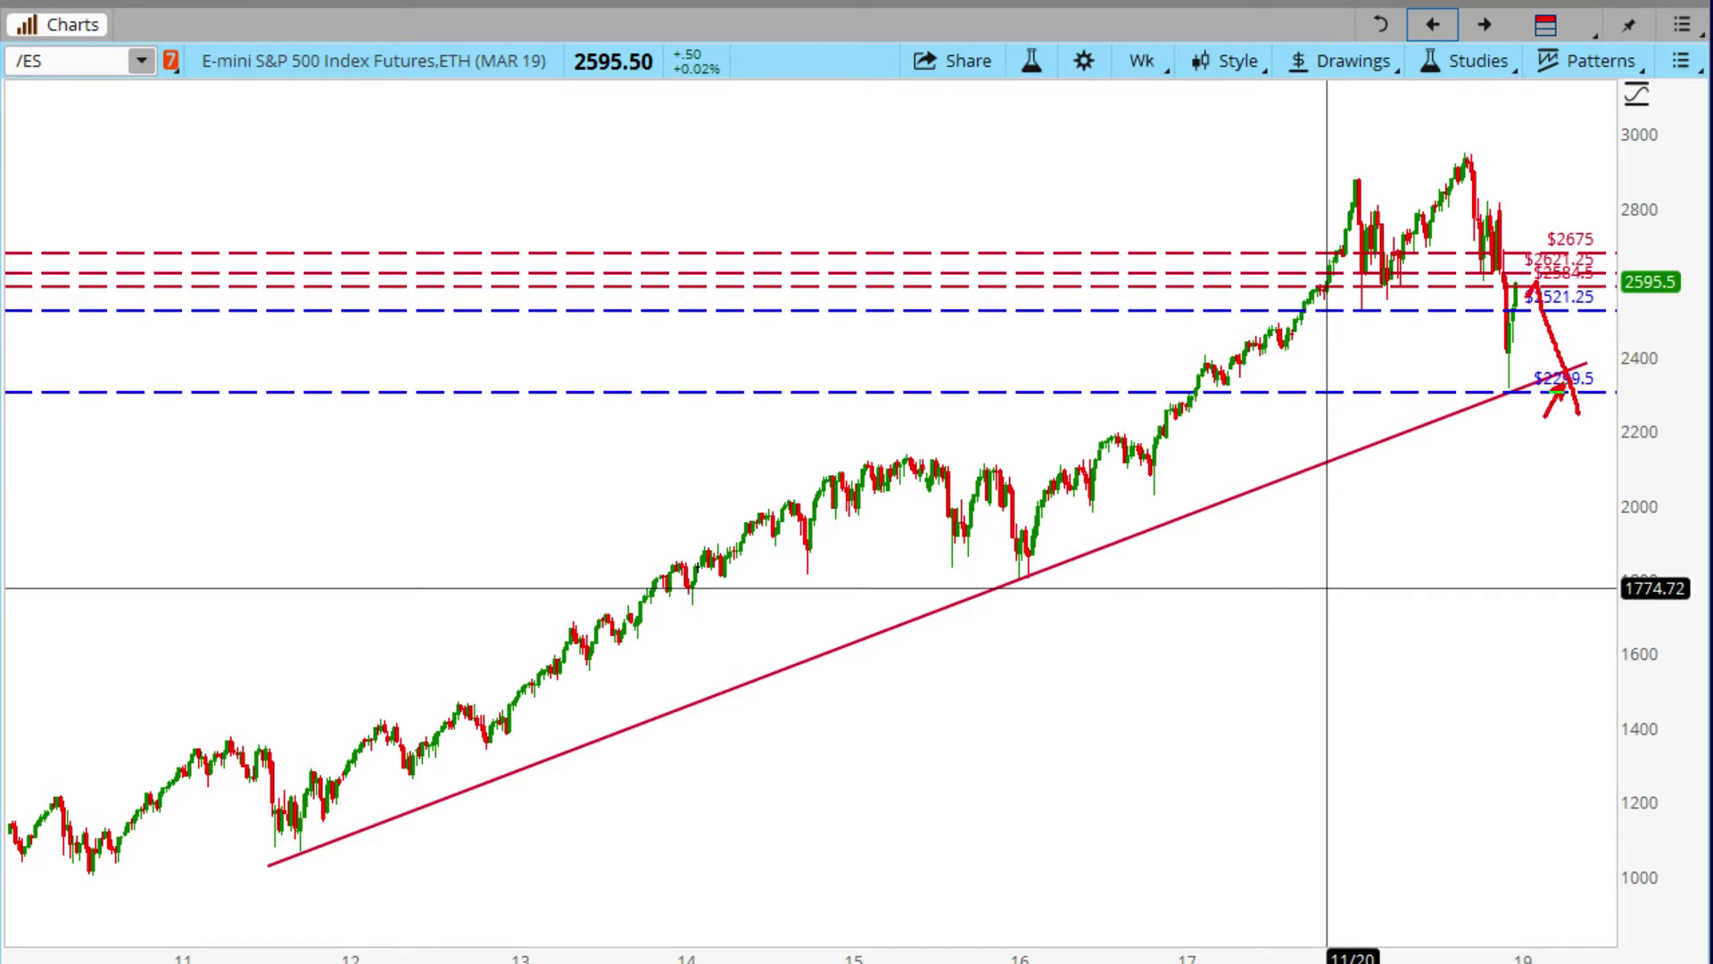
pyautogui.moveTo(856, 450); pyautogui.dragTo(1615, 577)
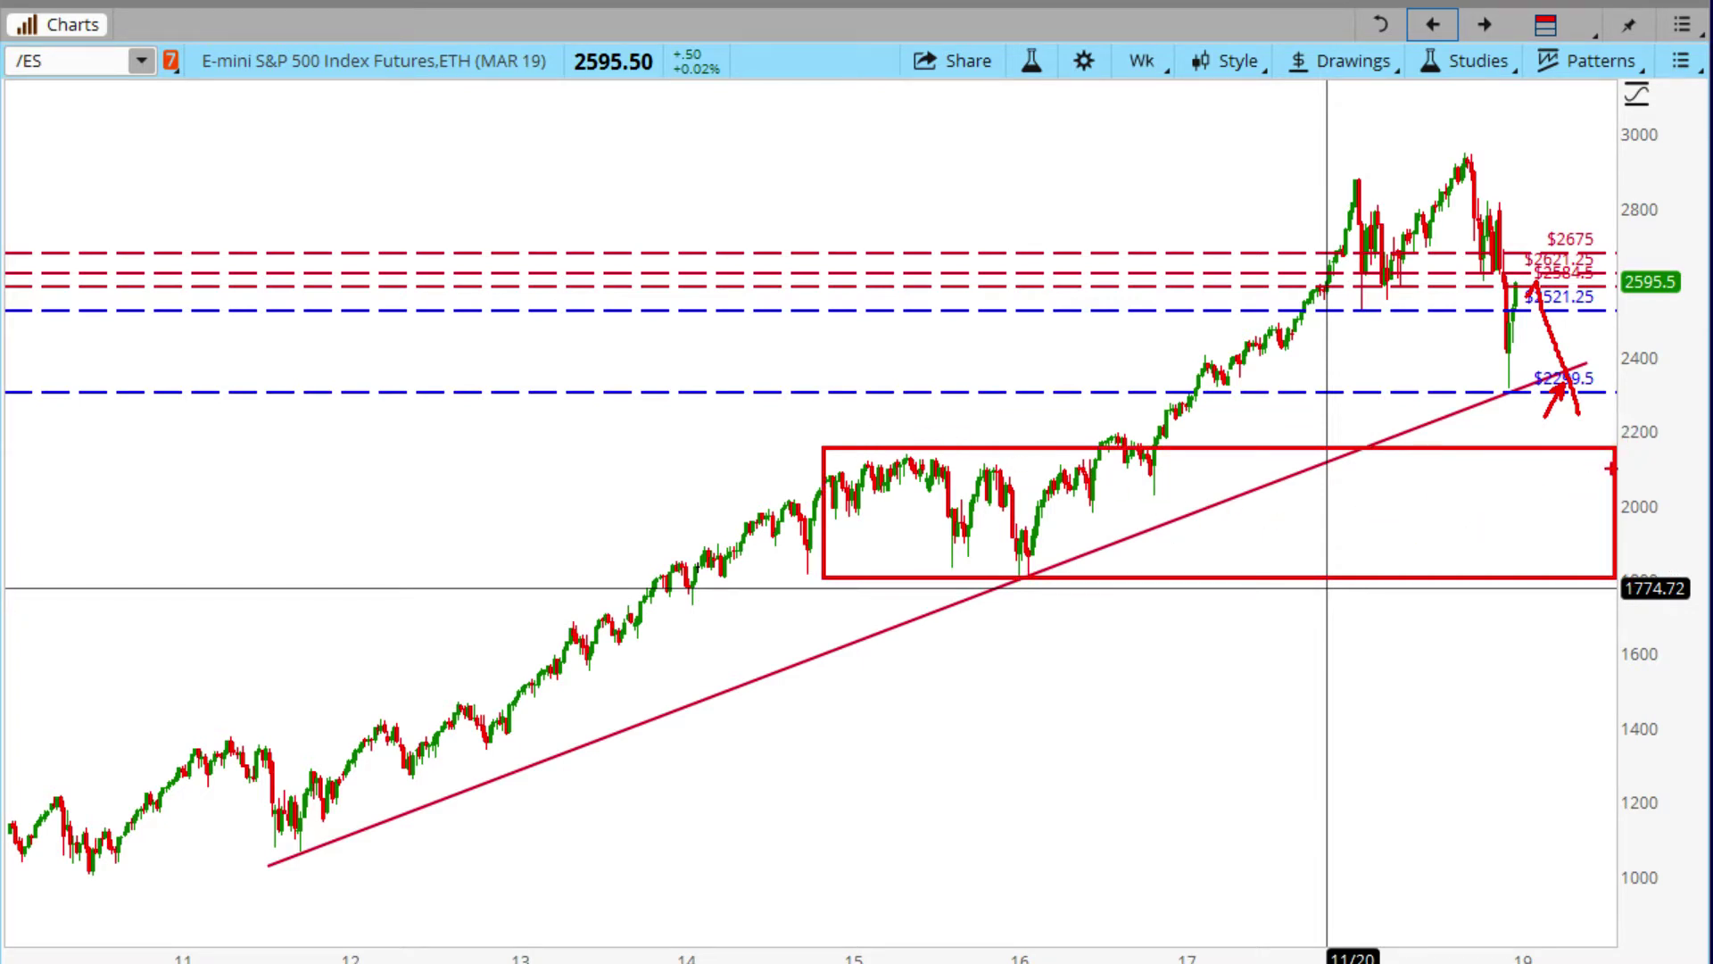
pyautogui.press('Escape')
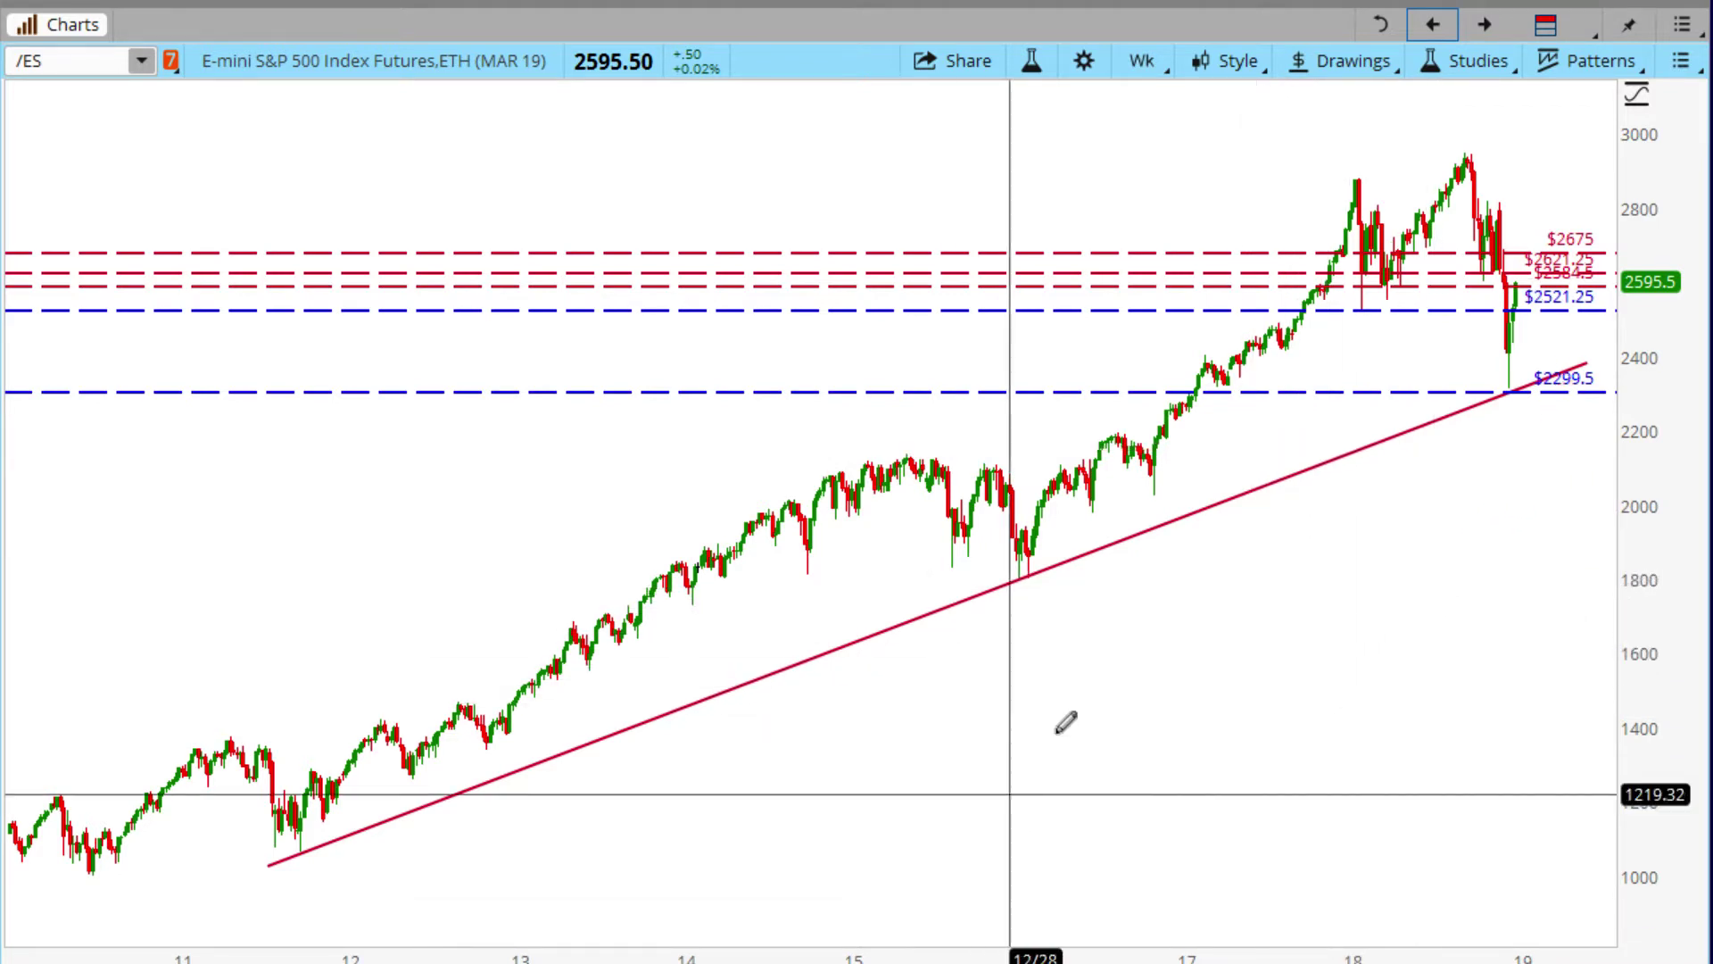
# Show daily /ES candles with the $2443.25–$2621.5 Fibonacci levels and both trendlines.
pyautogui.click(1486, 27)
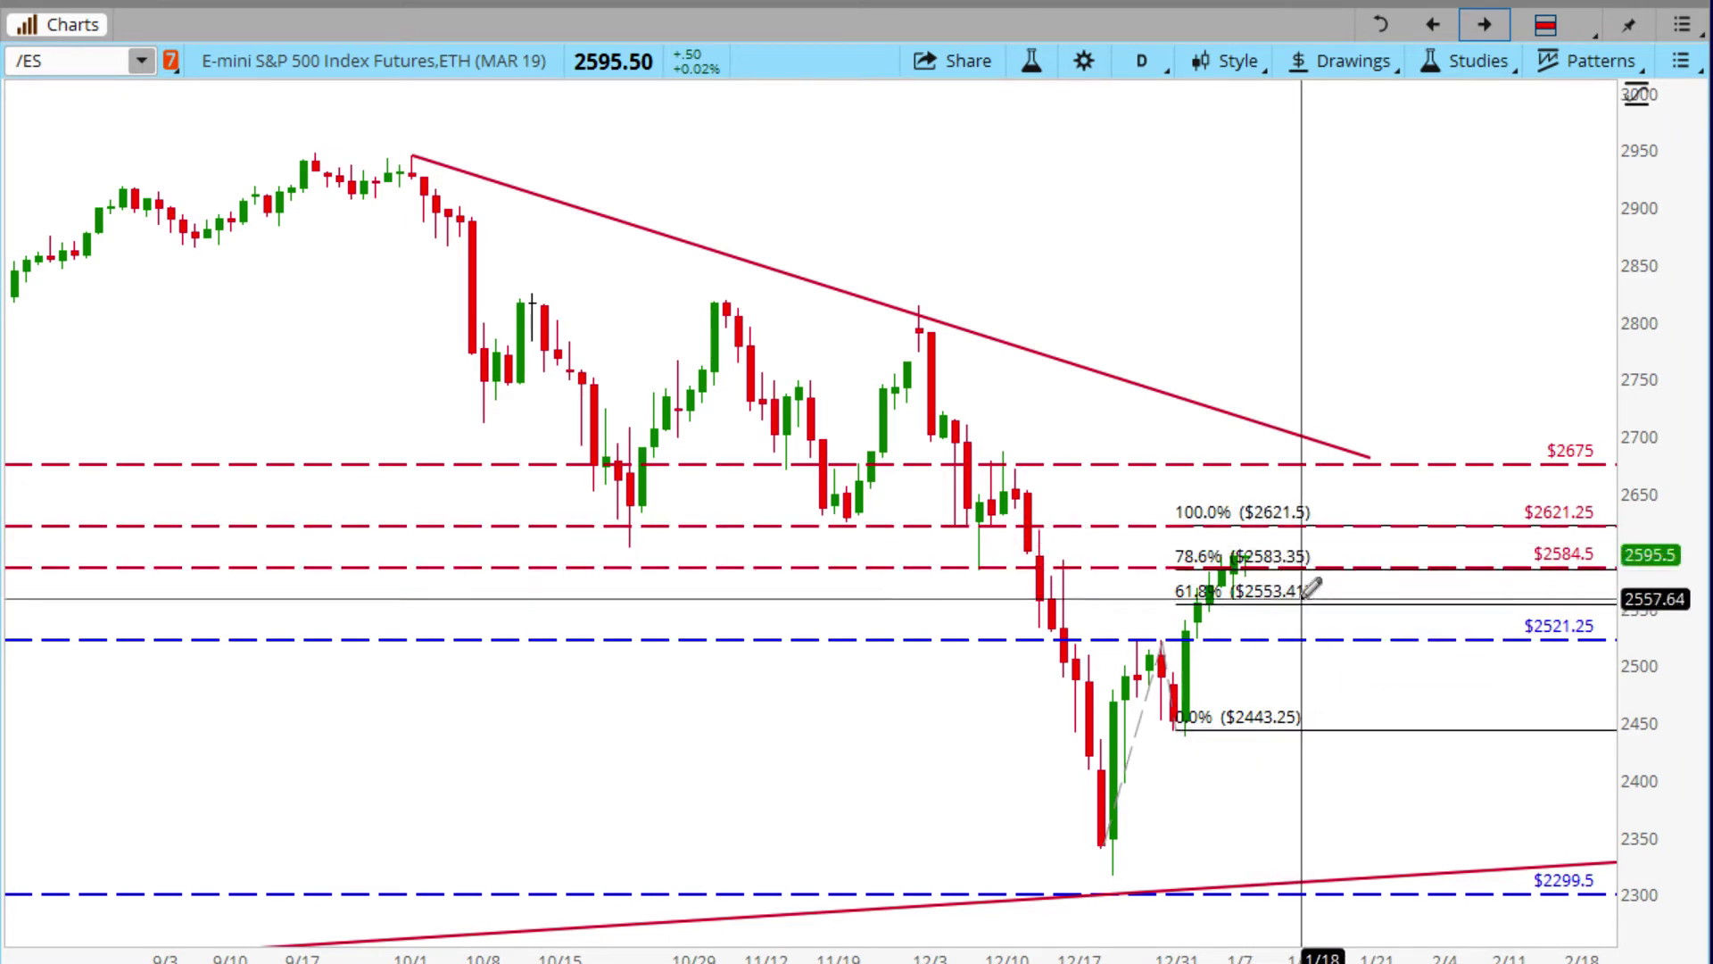
pyautogui.moveTo(1308, 607)
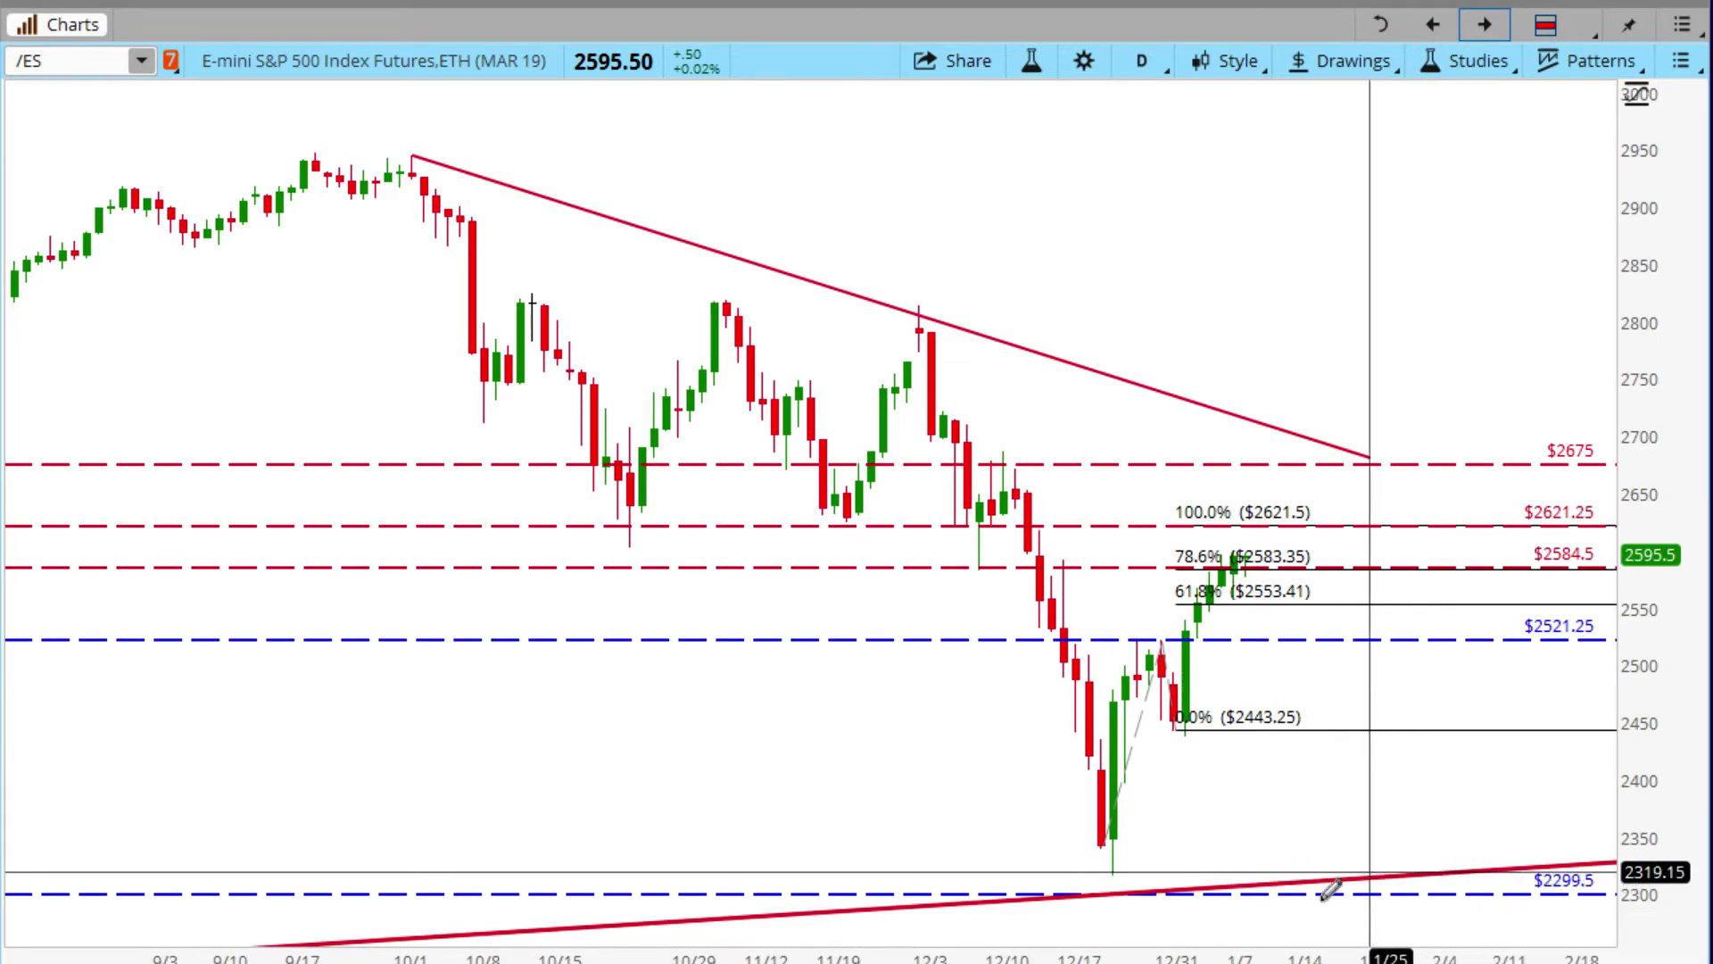
pyautogui.click(1486, 26)
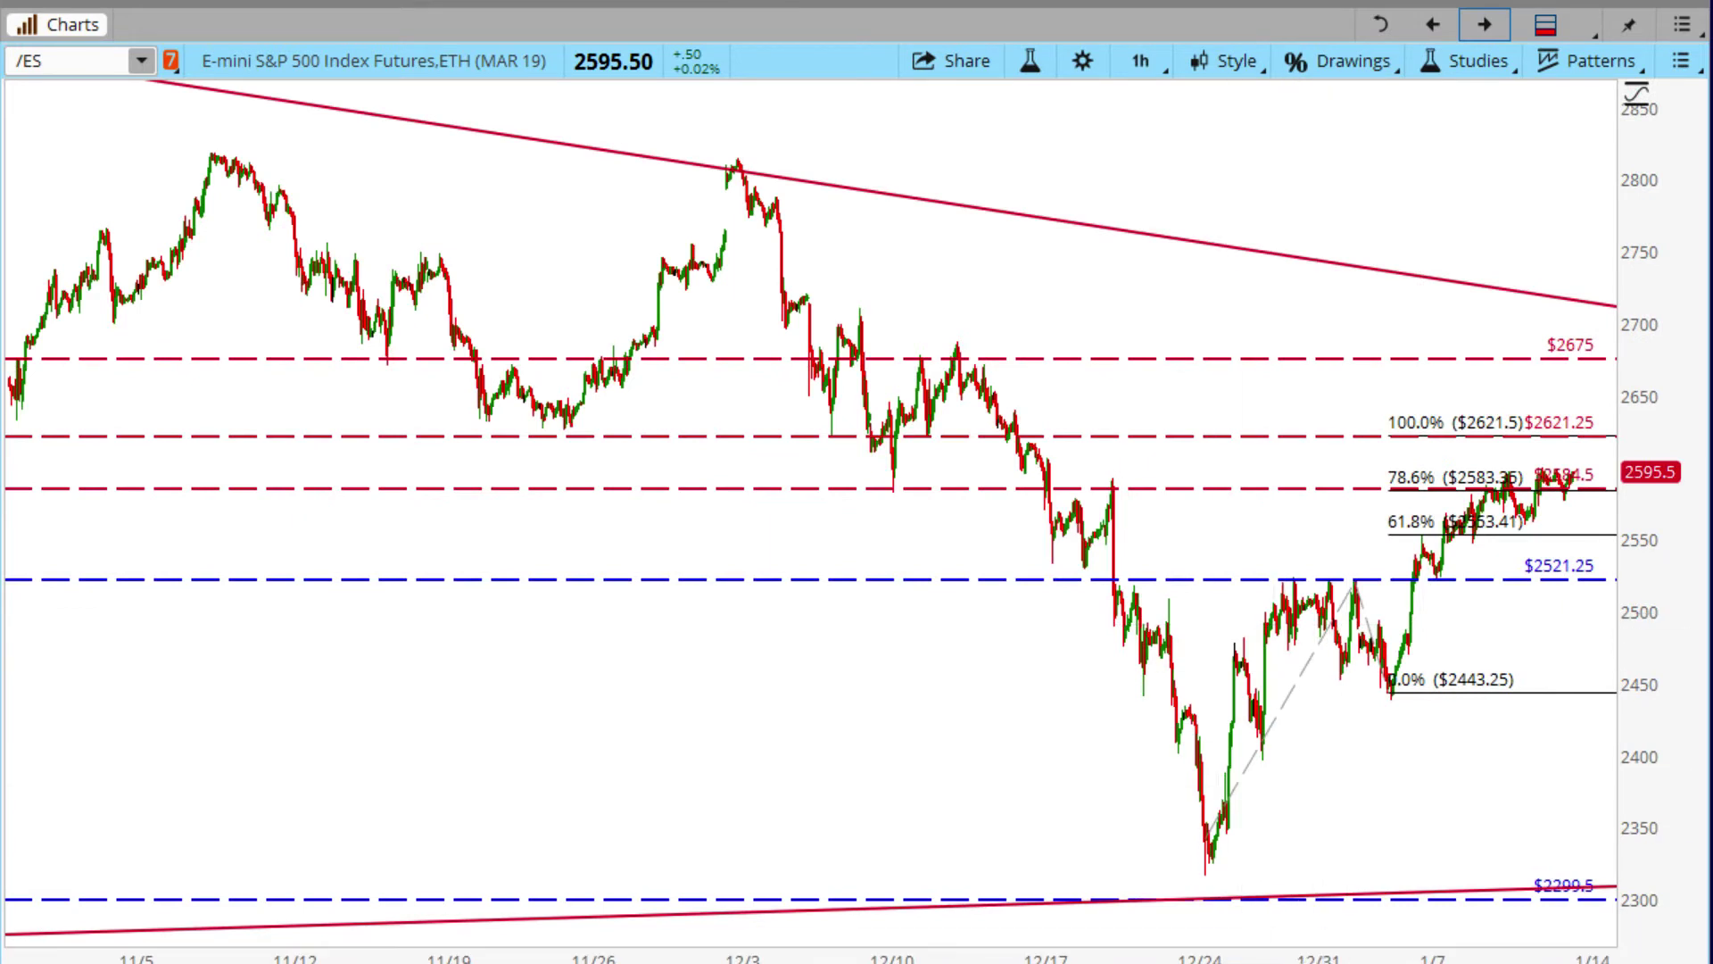
pyautogui.moveTo(660, 678); pyautogui.dragTo(1682, 678)
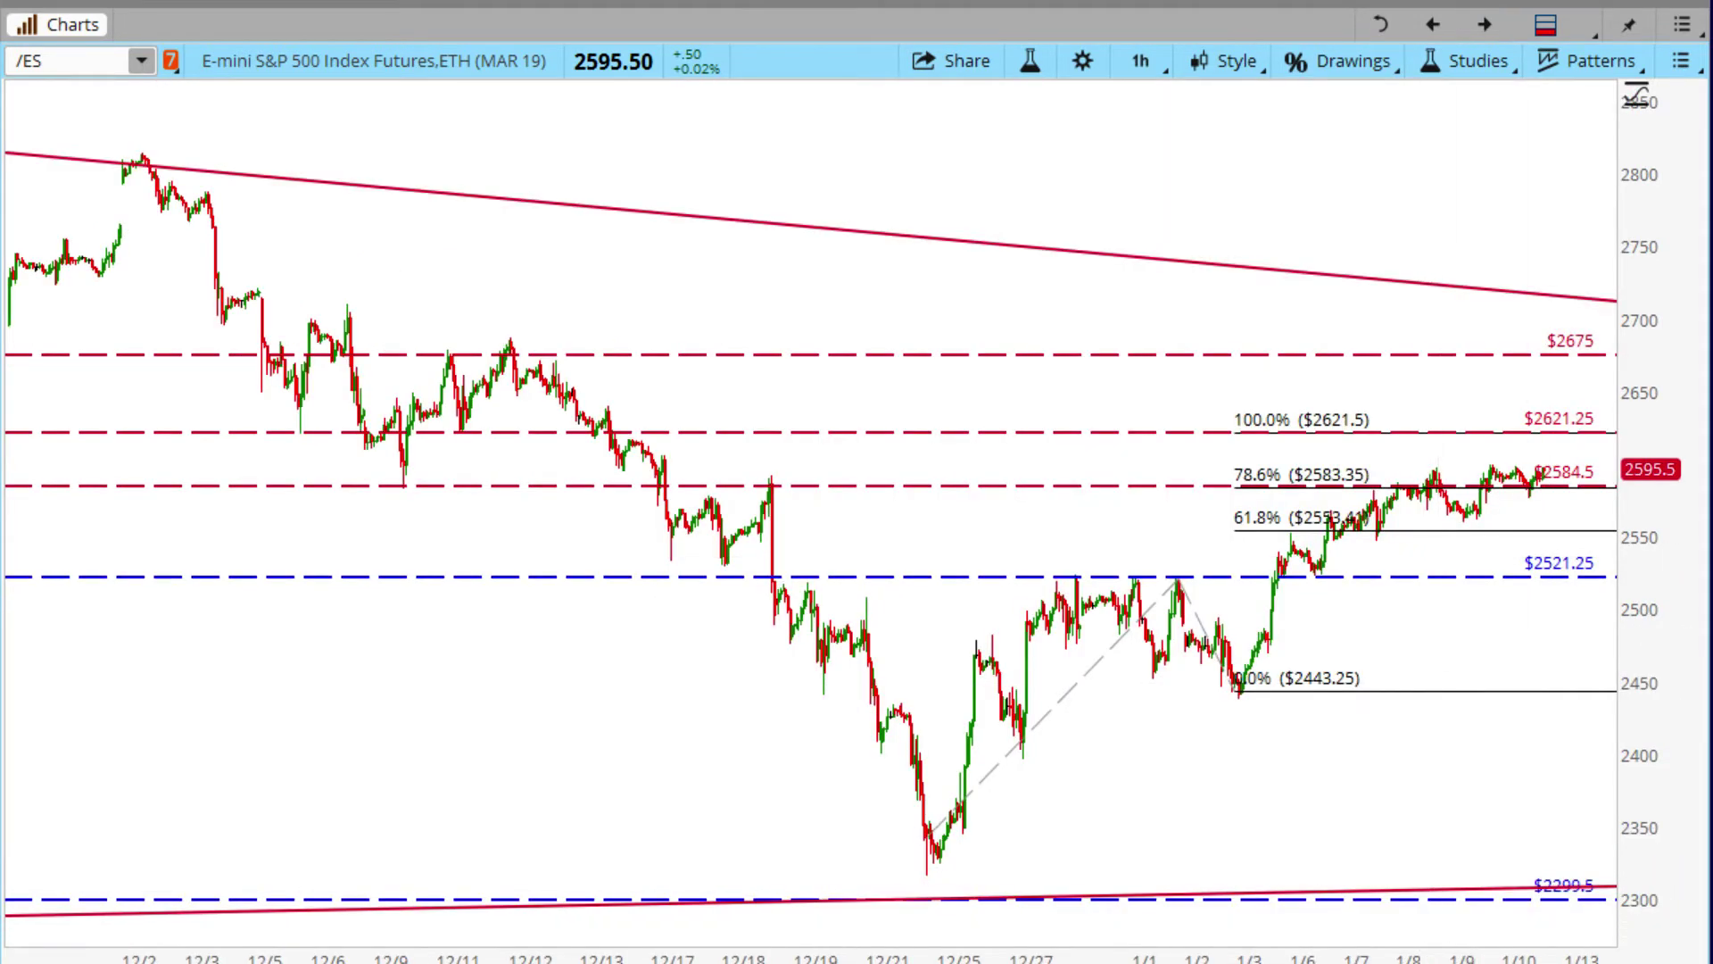
pyautogui.scroll(3, 1461, 791)
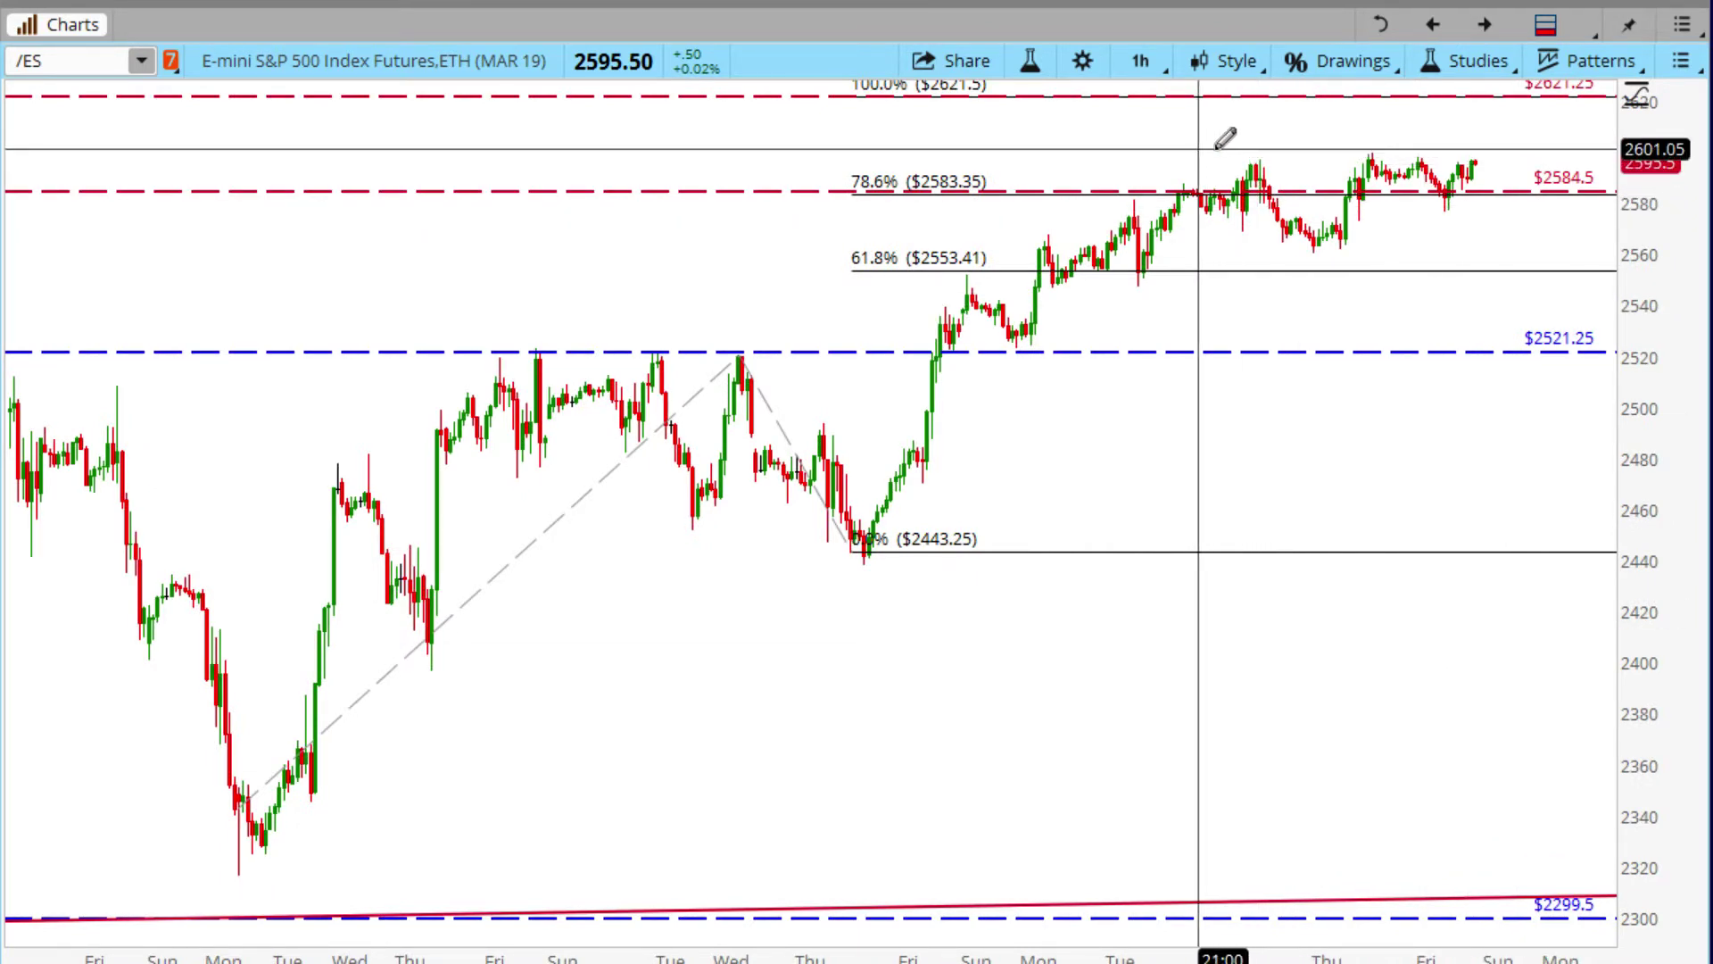
pyautogui.moveTo(1221, 149)
pyautogui.mouseDown()
pyautogui.moveTo(1547, 169)
pyautogui.moveTo(1561, 150)
pyautogui.mouseUp()
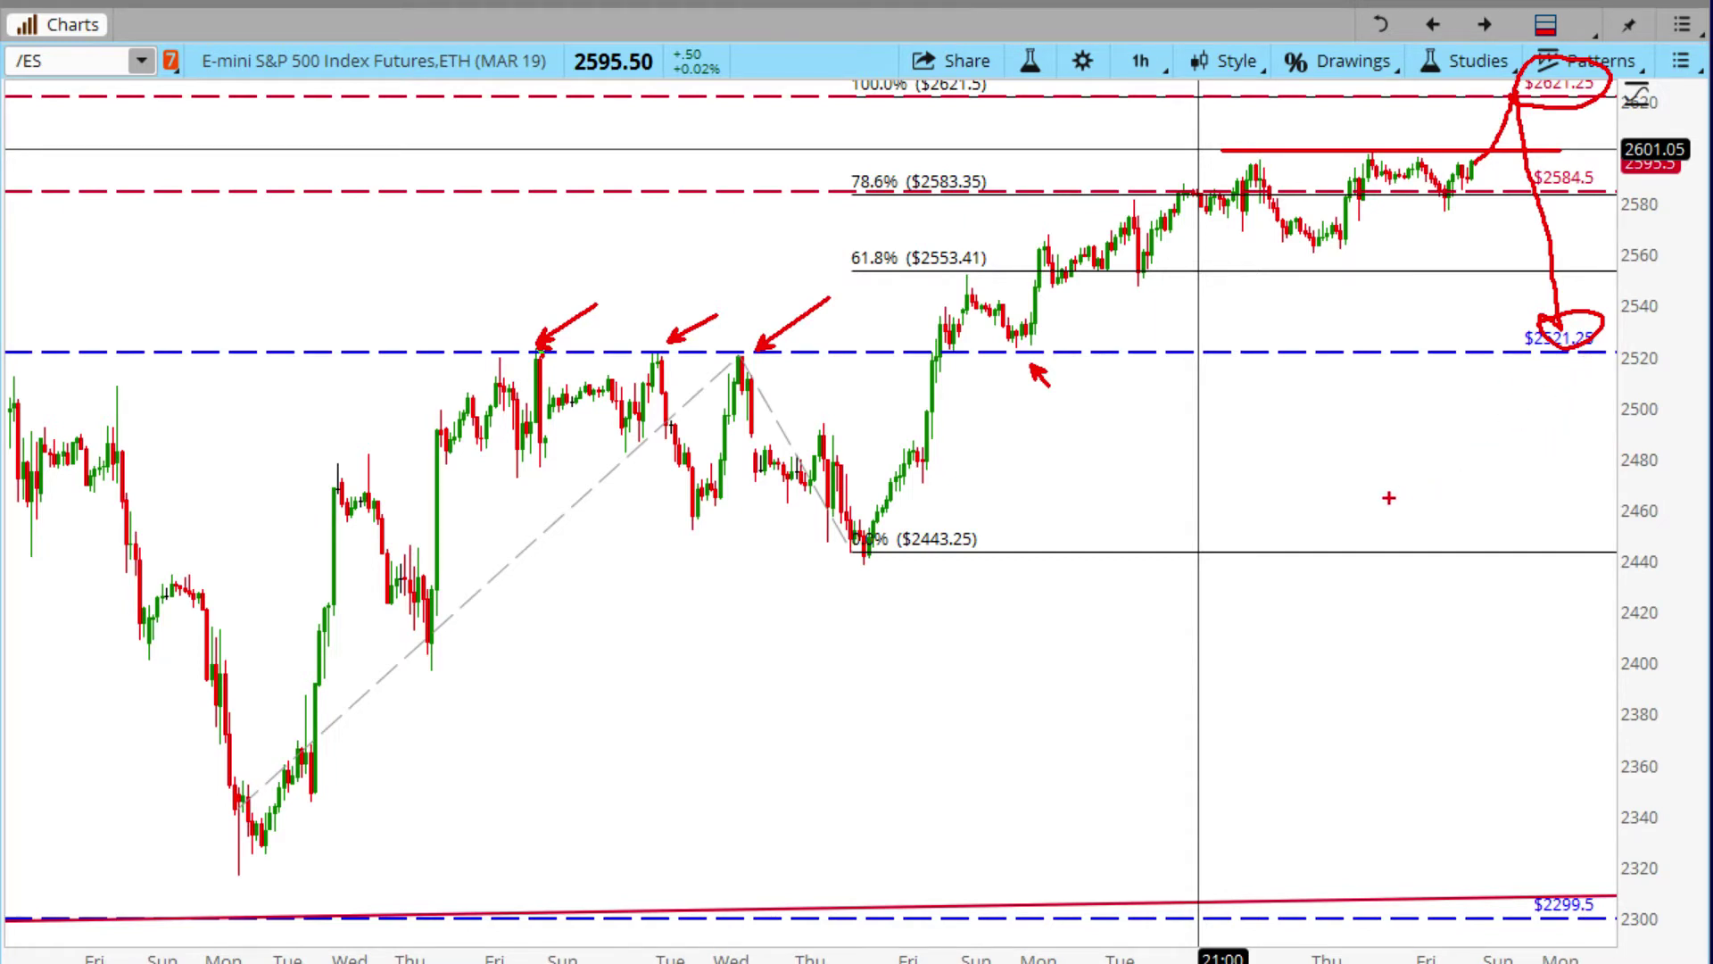
pyautogui.press('Escape')
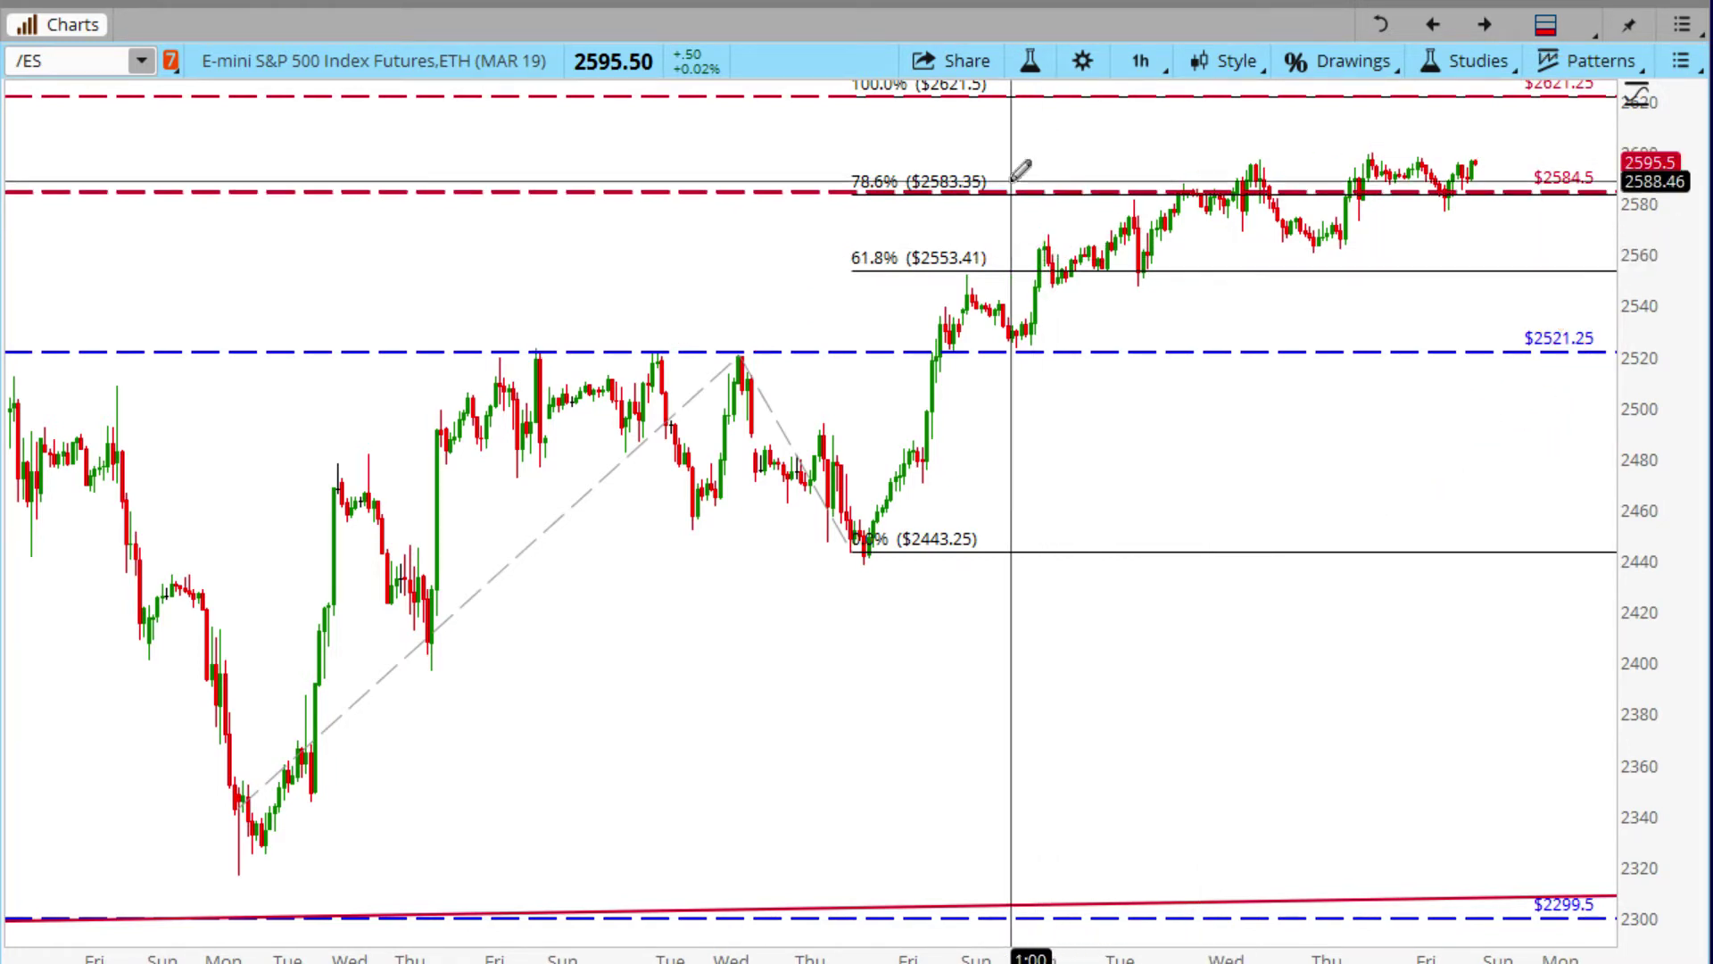
pyautogui.click(1432, 24)
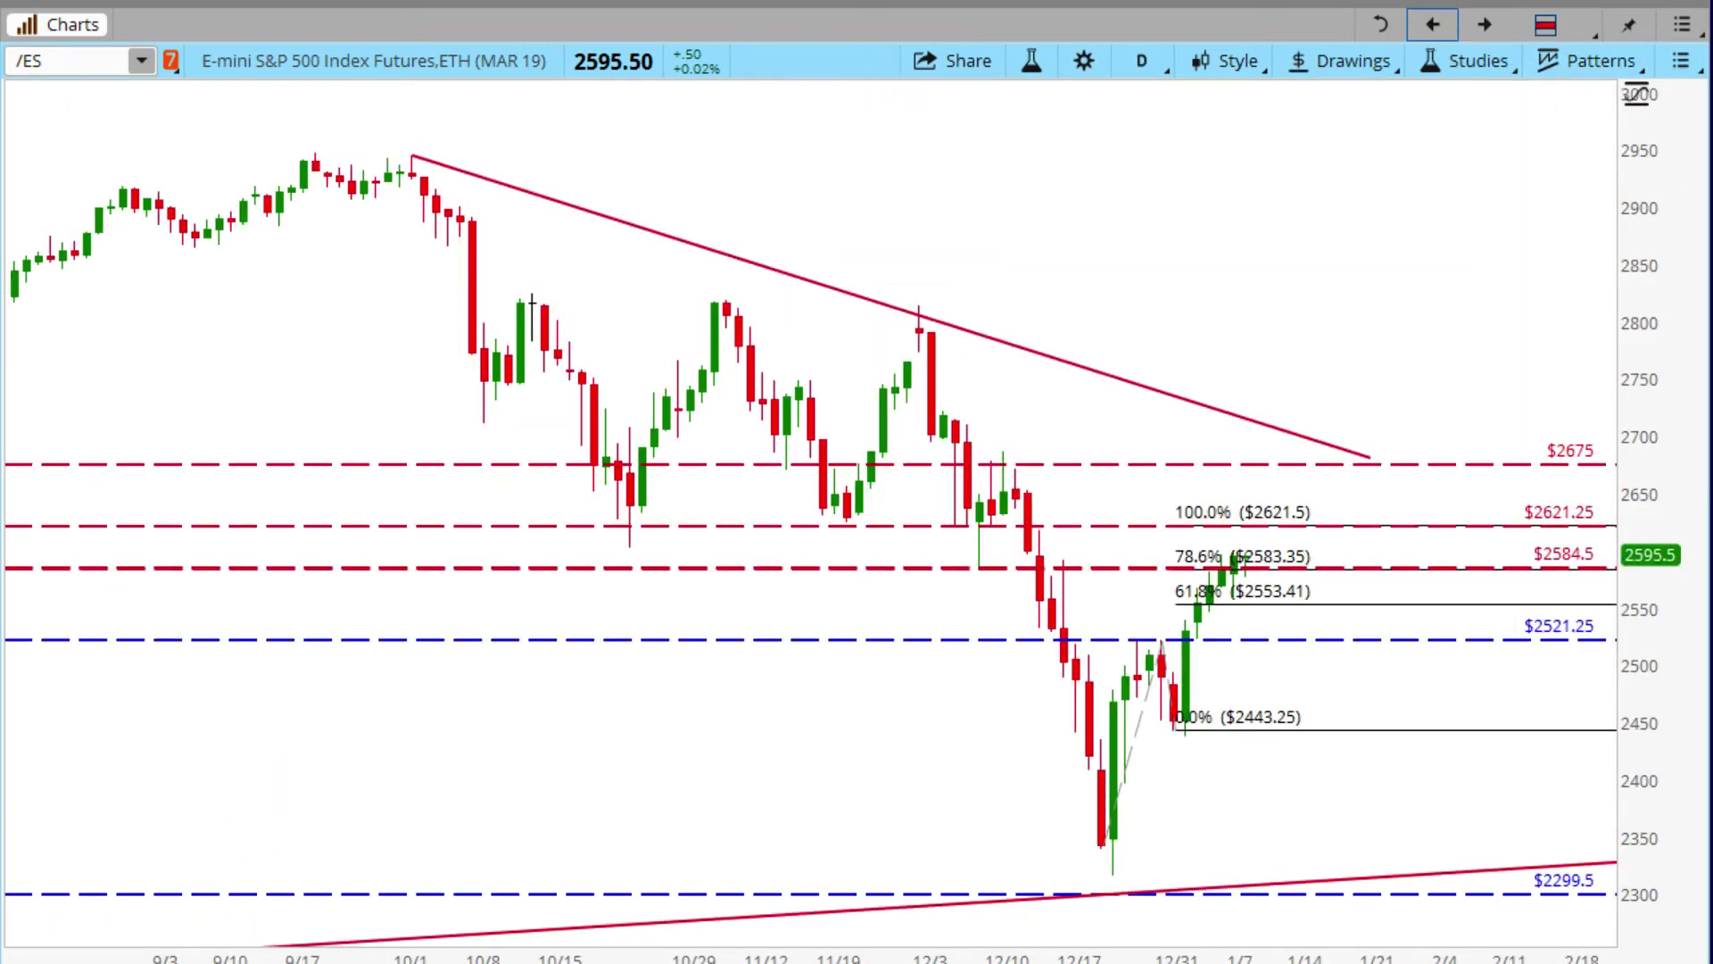
# Step back twice in chart history to load the /GC Gold Futures (FEB 19) chart.
pyautogui.click(1432, 24)
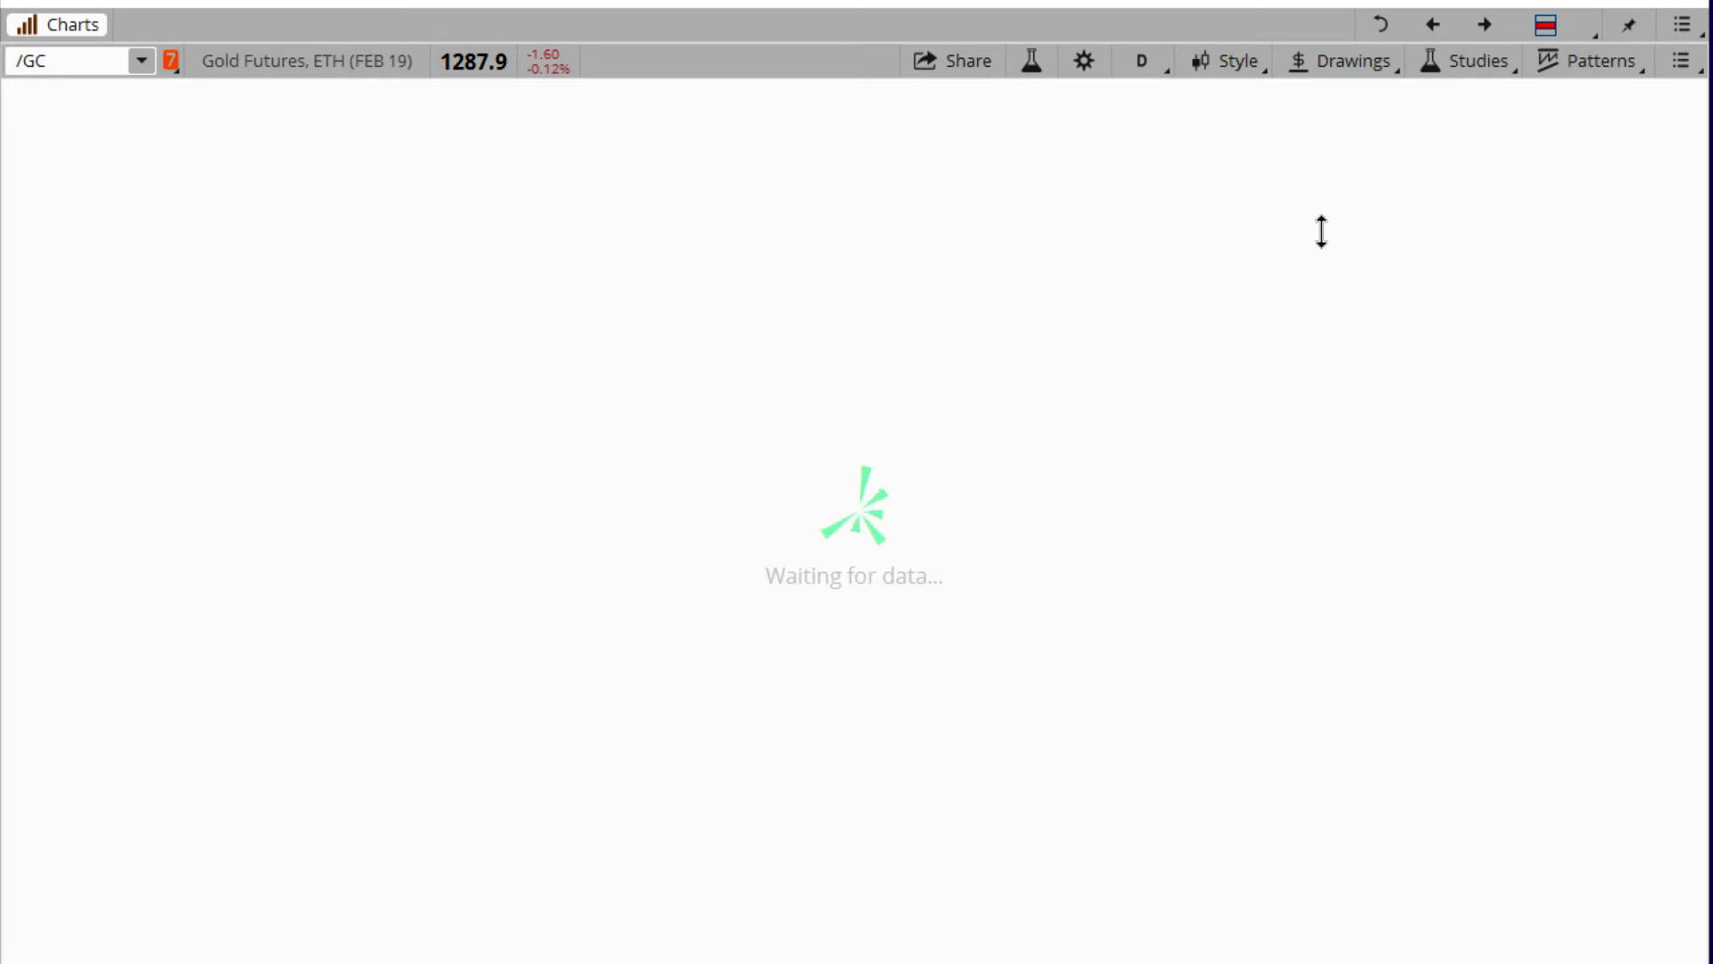
pyautogui.click(1430, 24)
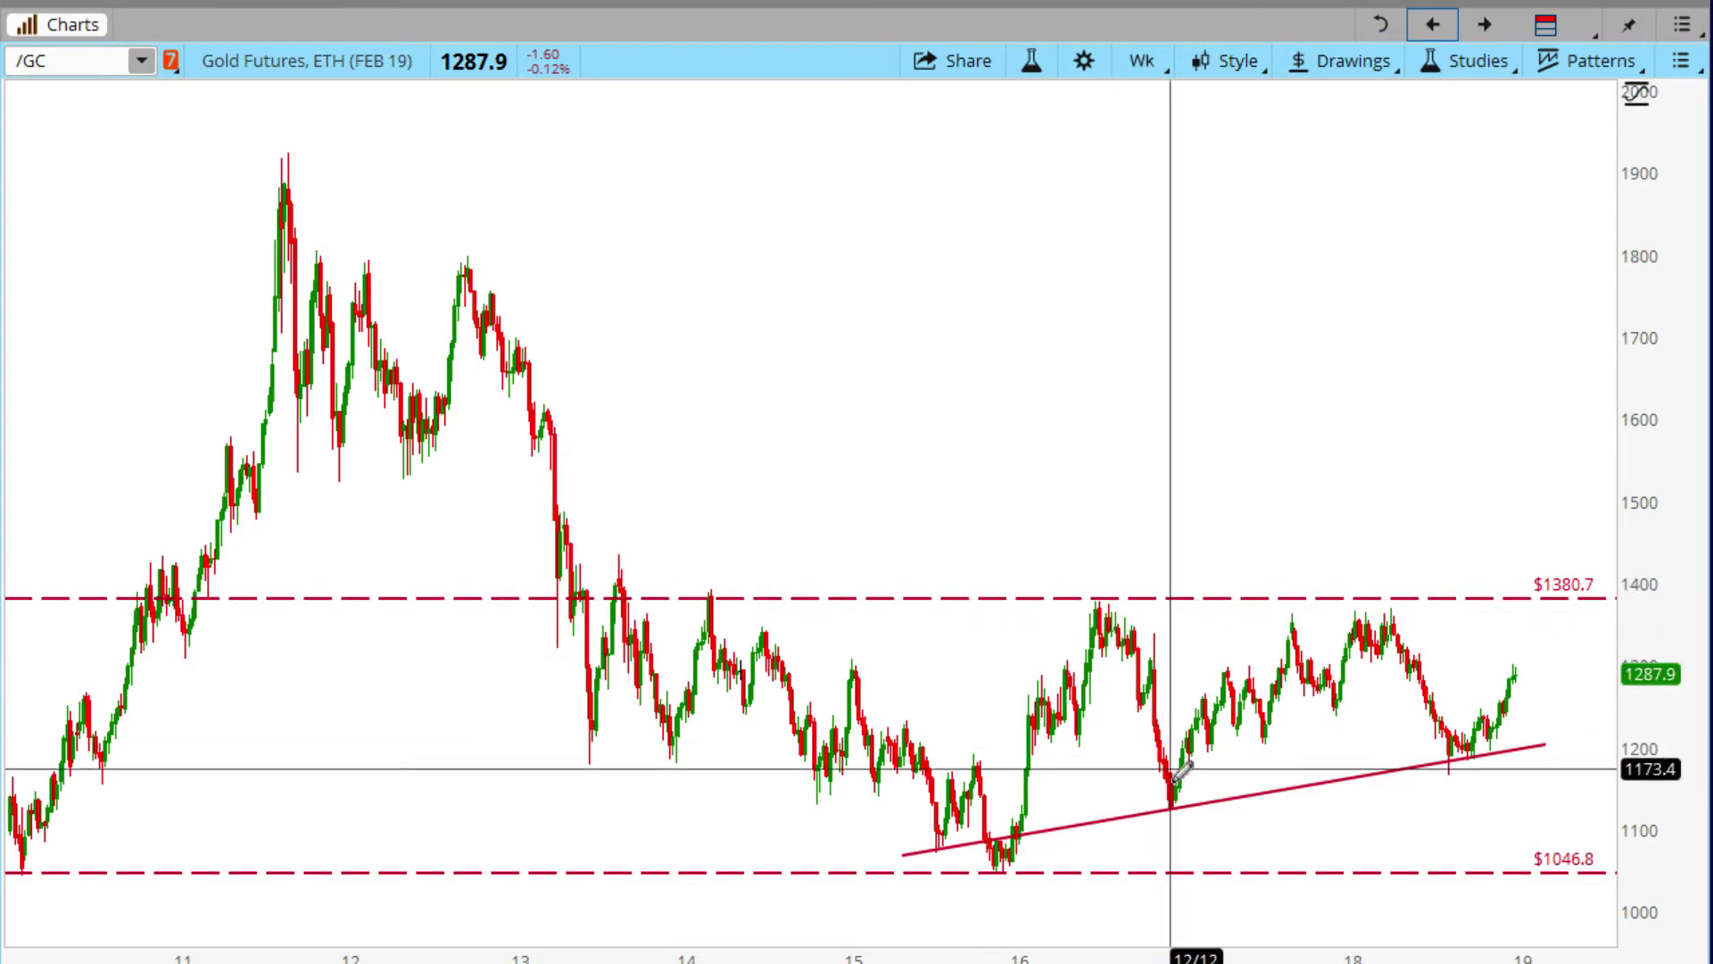
# Straighten a sketched level, then box the 1380 resistance and a thin 1510–1520 zone to the price axis.
pyautogui.moveTo(1181, 803)
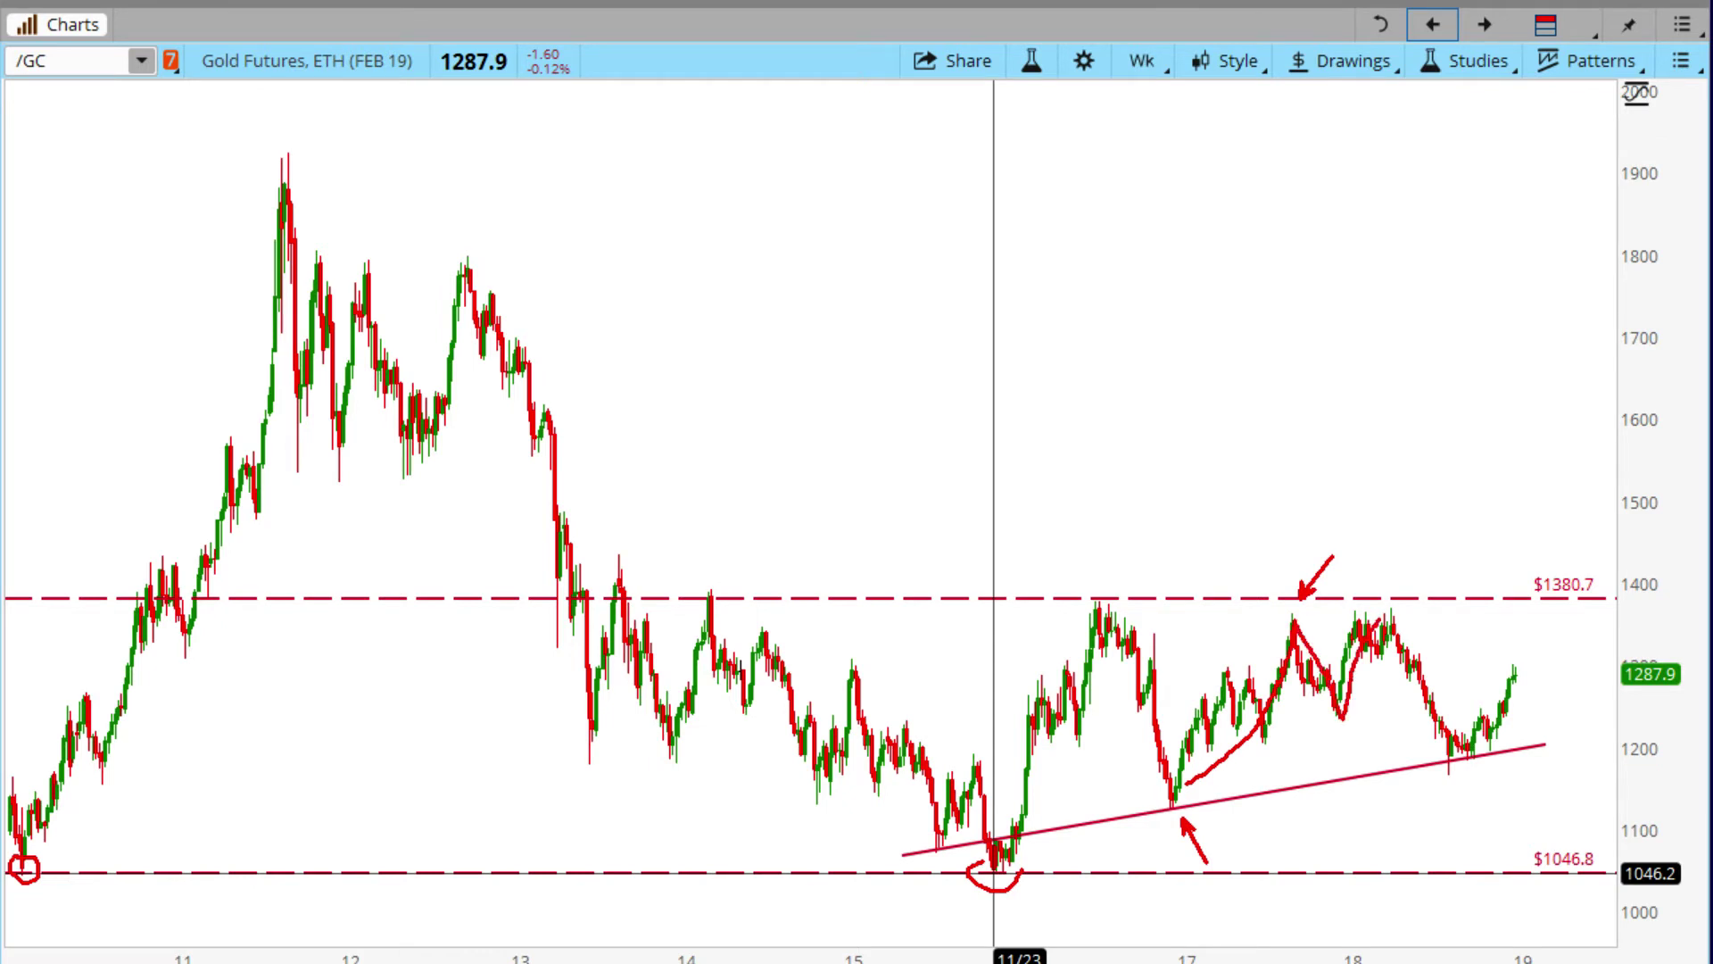
pyautogui.moveTo(1459, 618); pyautogui.dragTo(1462, 599)
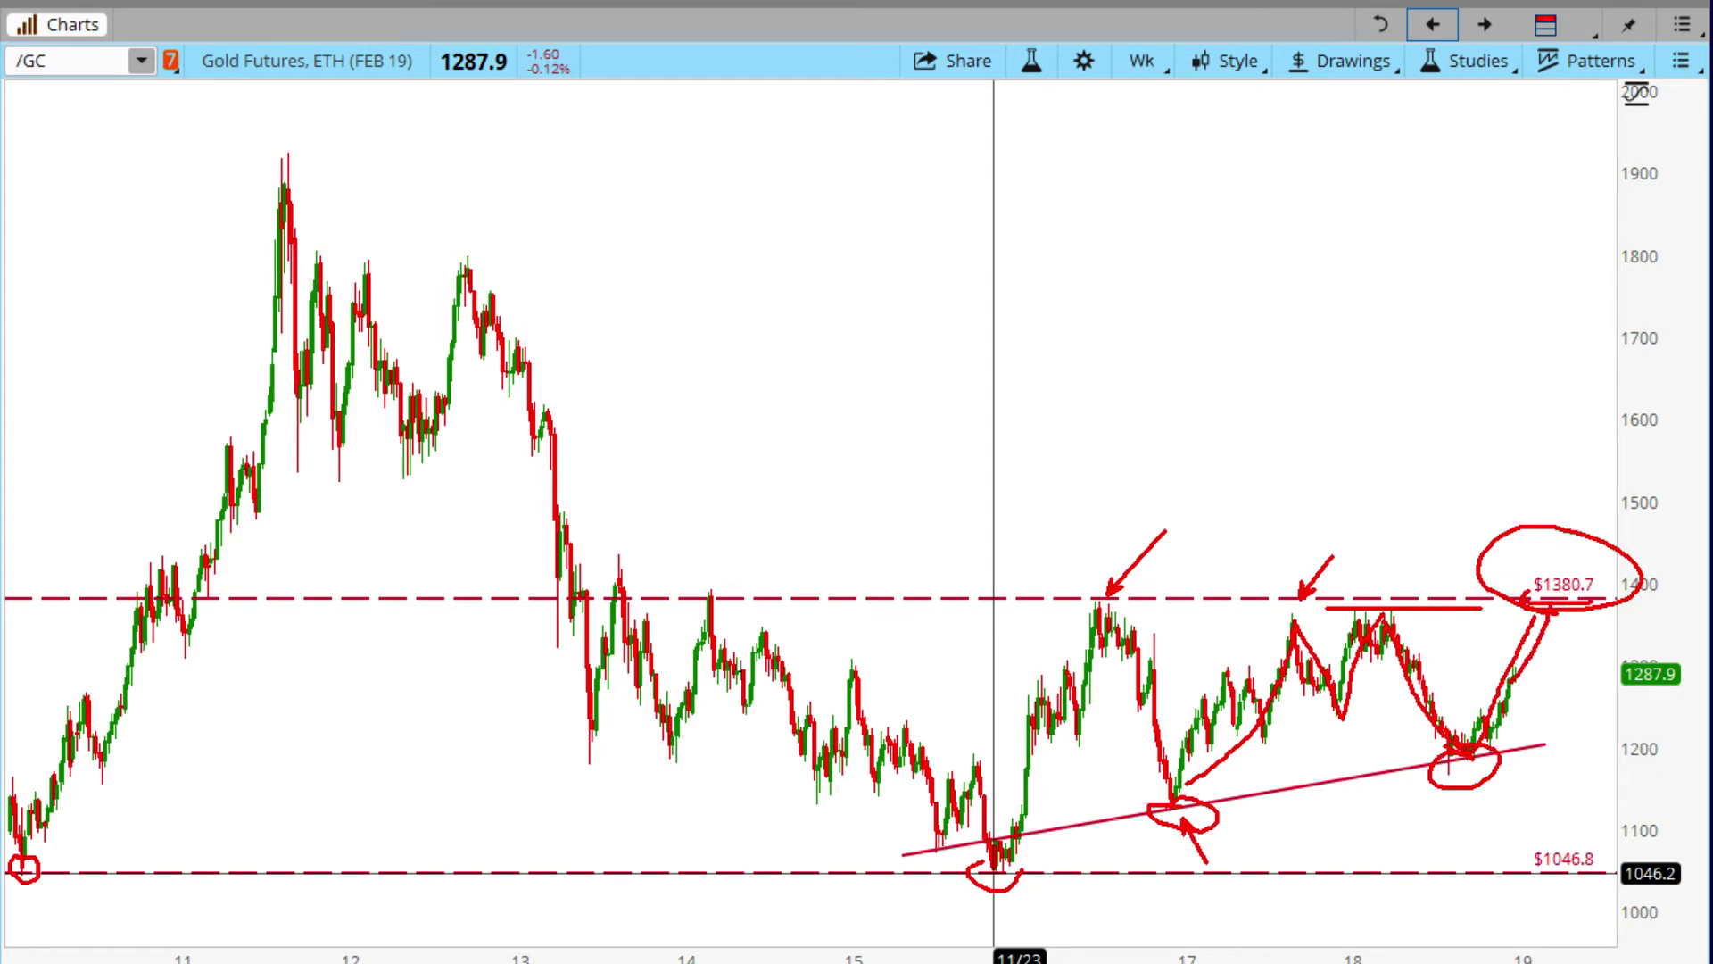
pyautogui.moveTo(543, 581); pyautogui.dragTo(1617, 612)
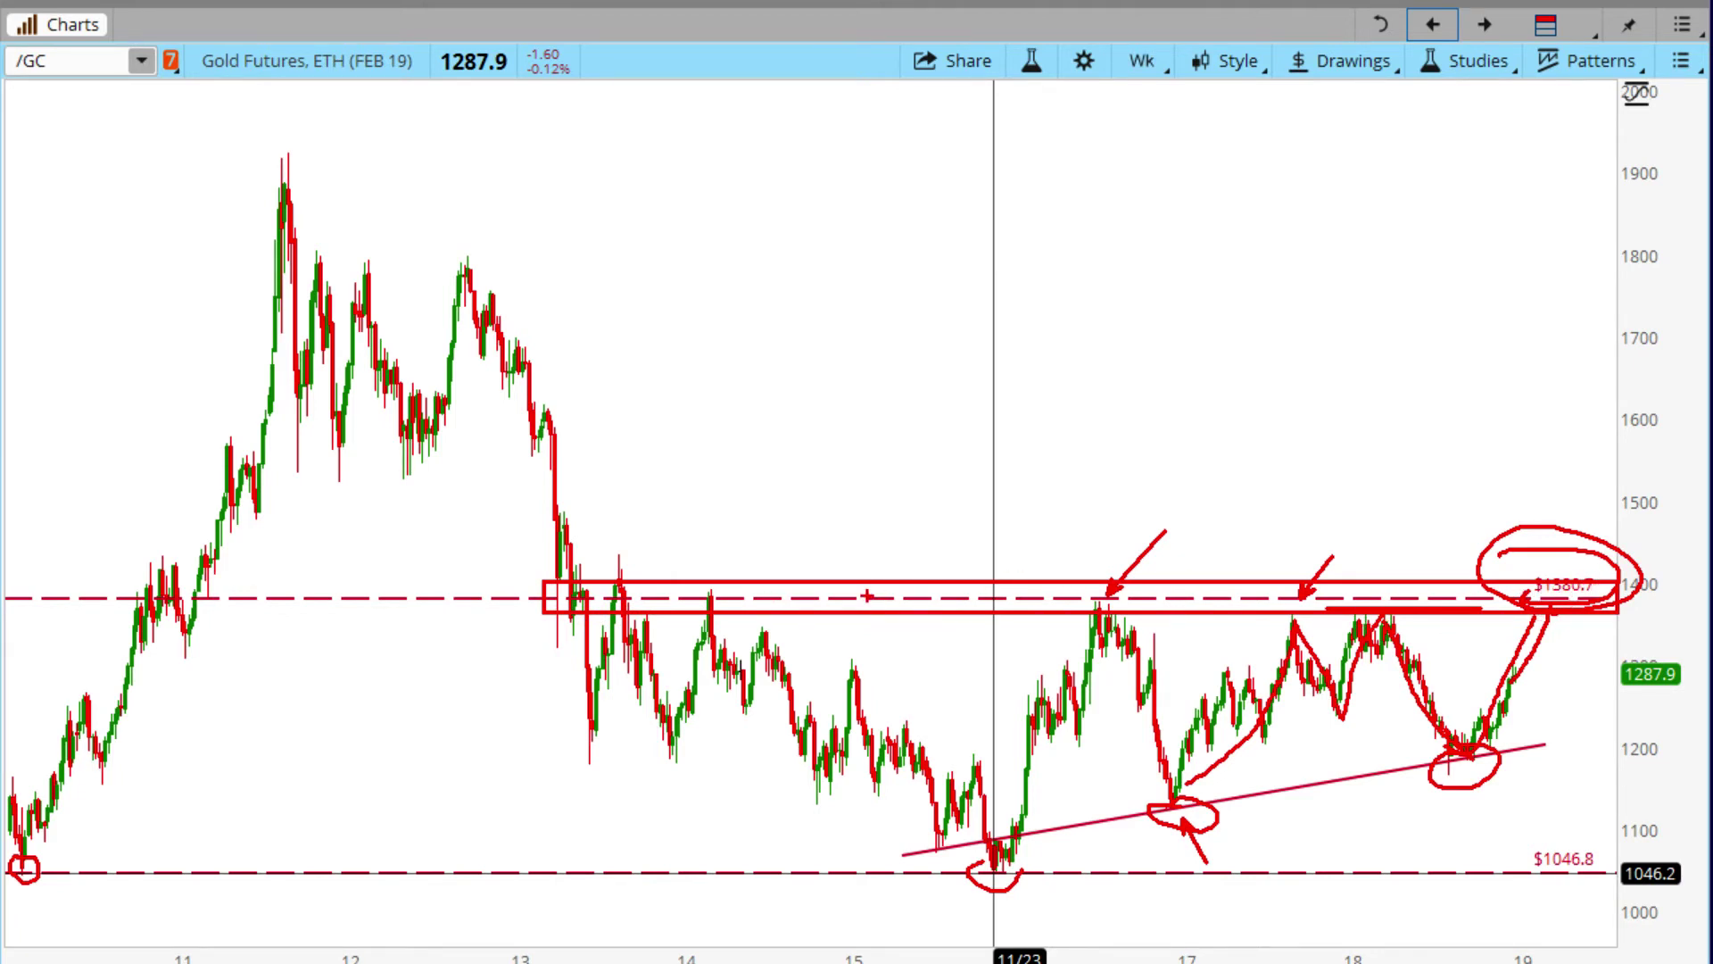
pyautogui.moveTo(308, 481); pyautogui.dragTo(1615, 491)
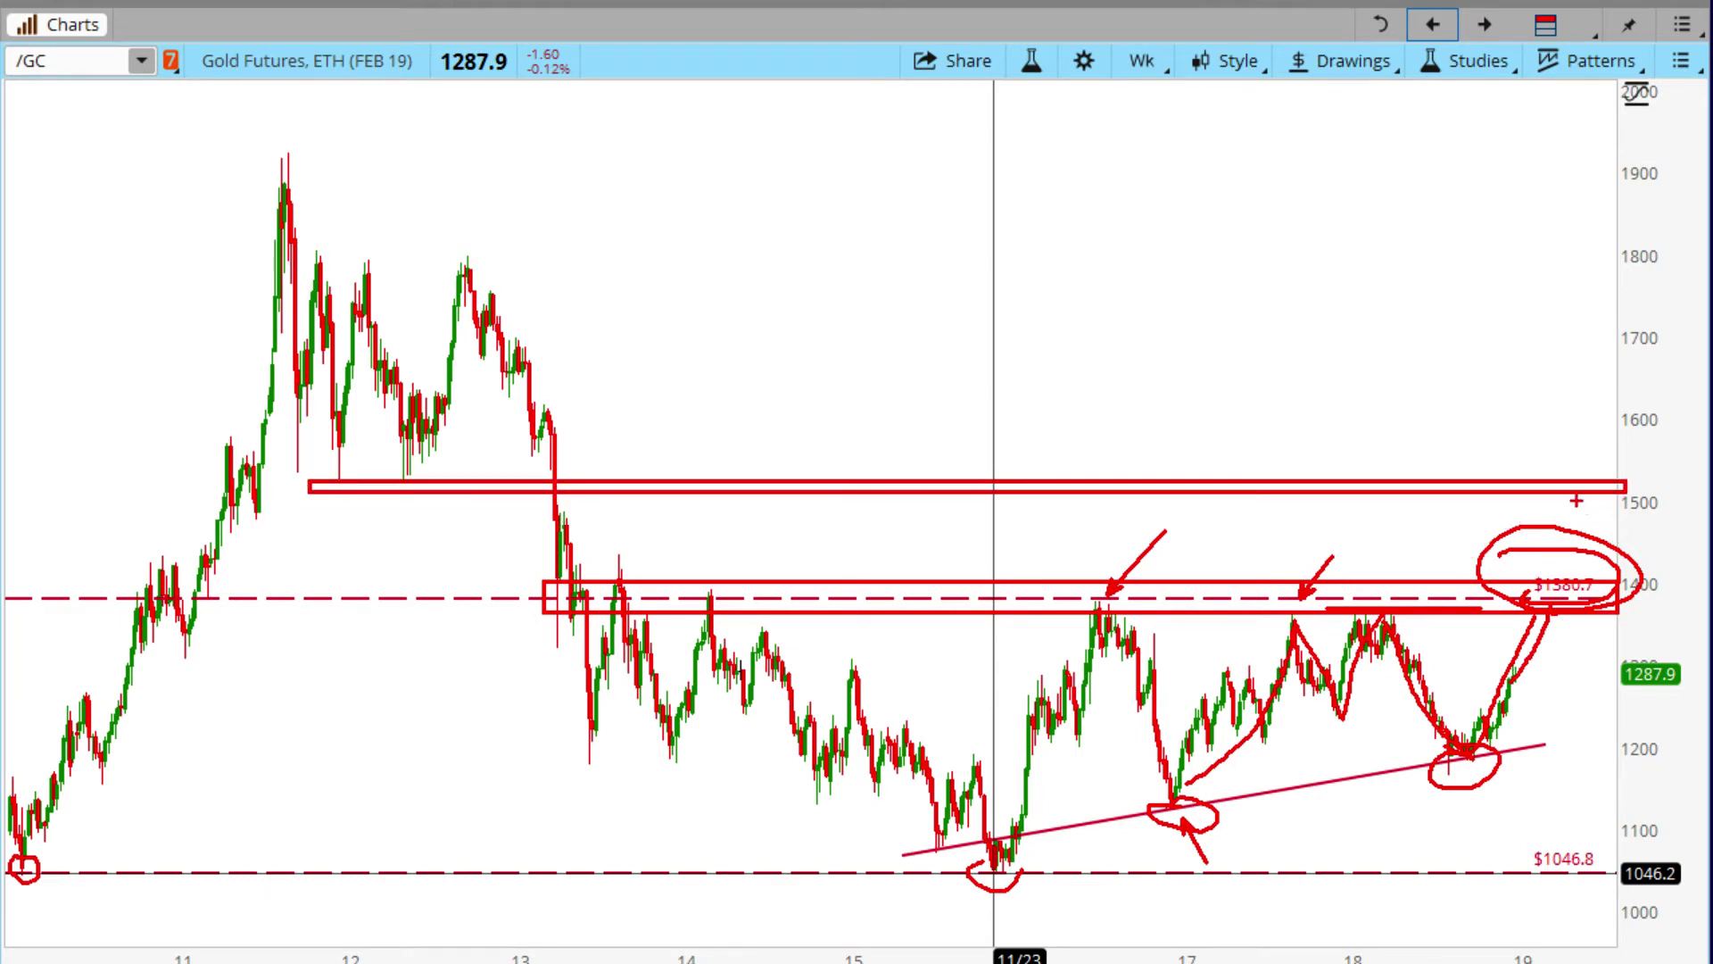
# Erase the weekly /GC markup, move forward to the latest daily bars, and zoom out to about a year.
pyautogui.press('Escape')
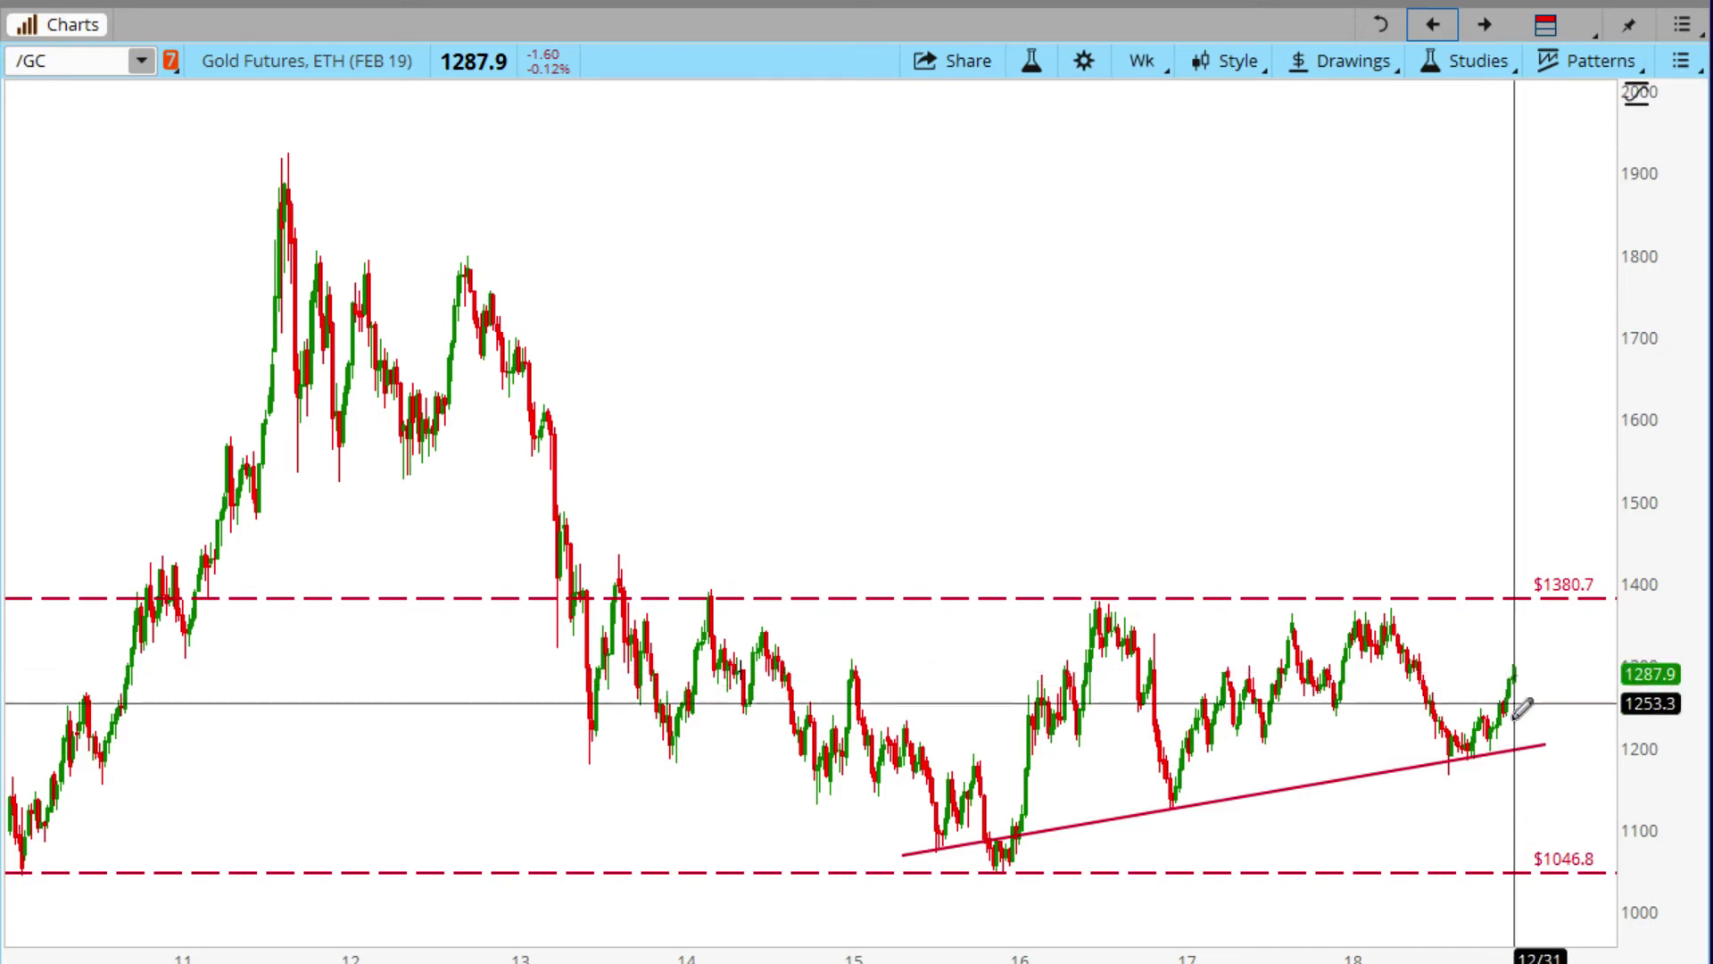
pyautogui.click(1485, 27)
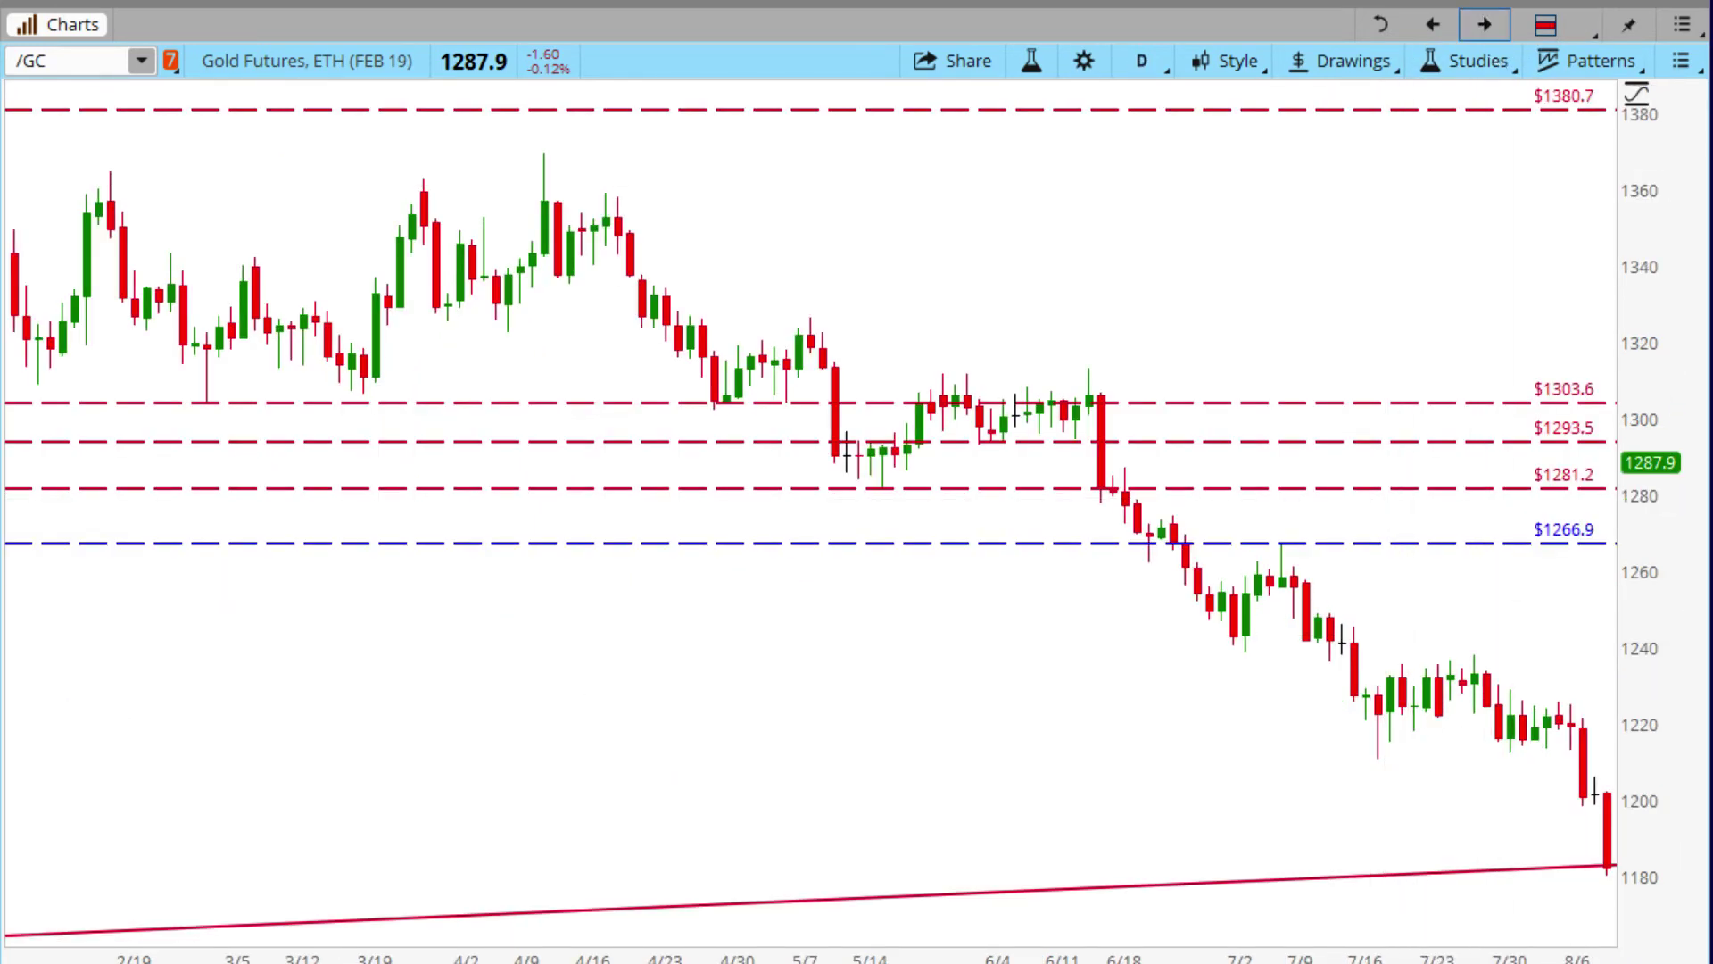
pyautogui.click(1484, 25)
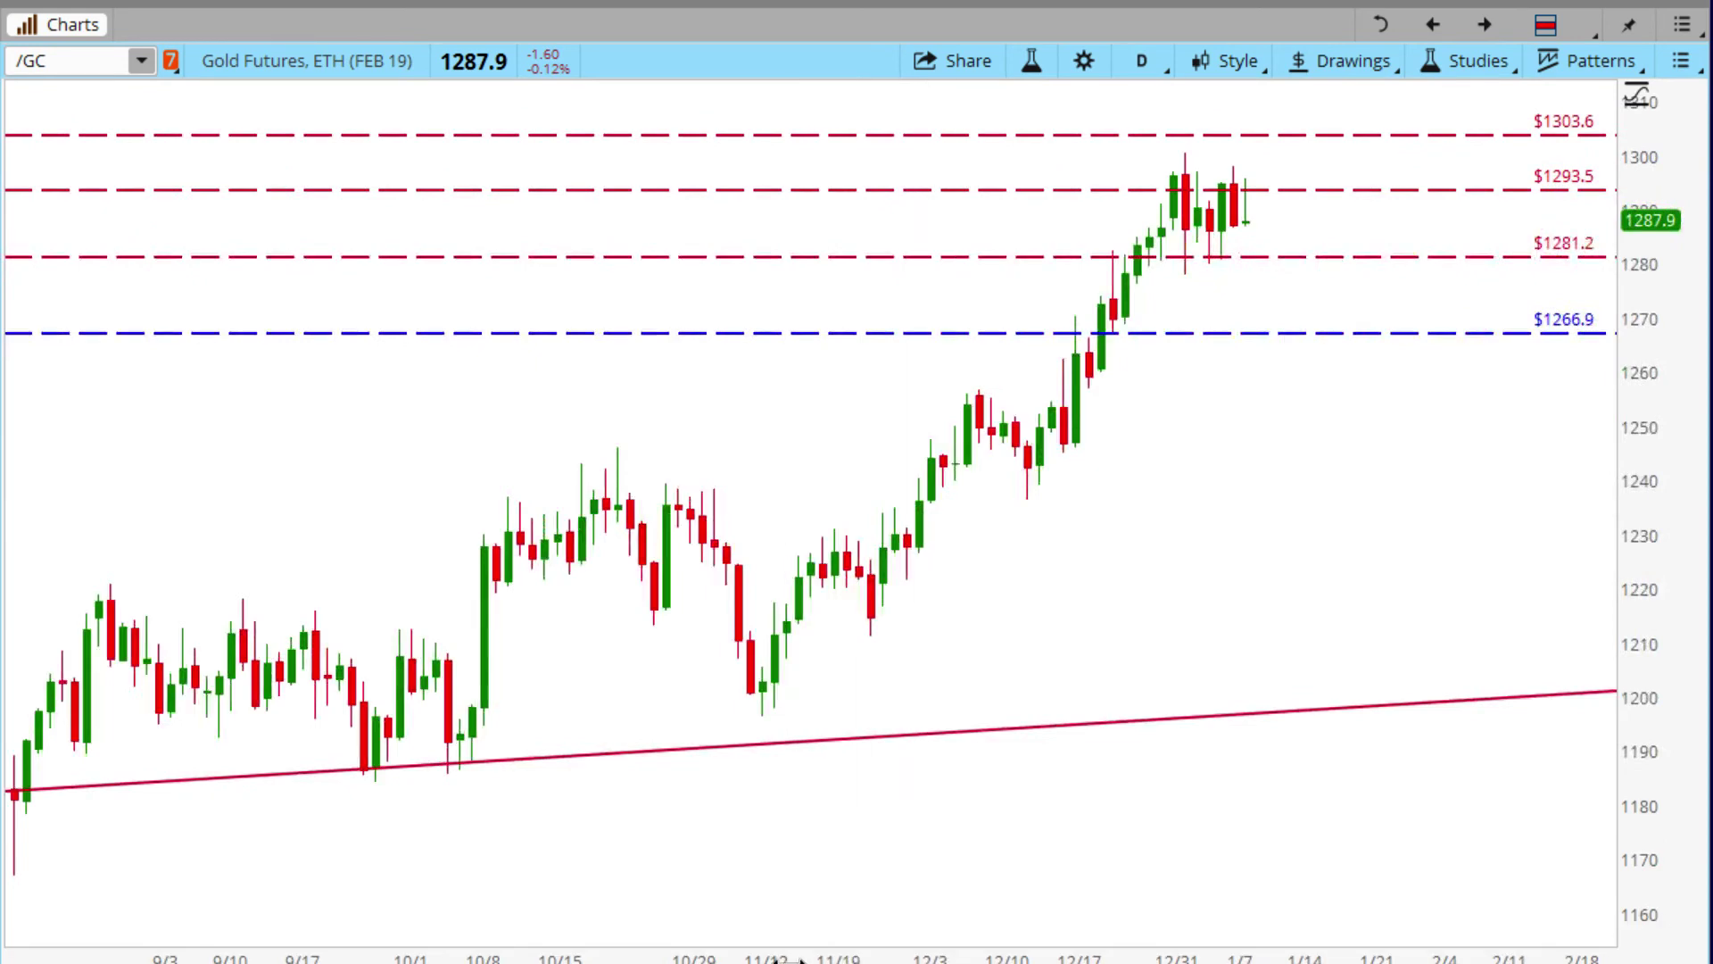
pyautogui.scroll(-5, 797, 959)
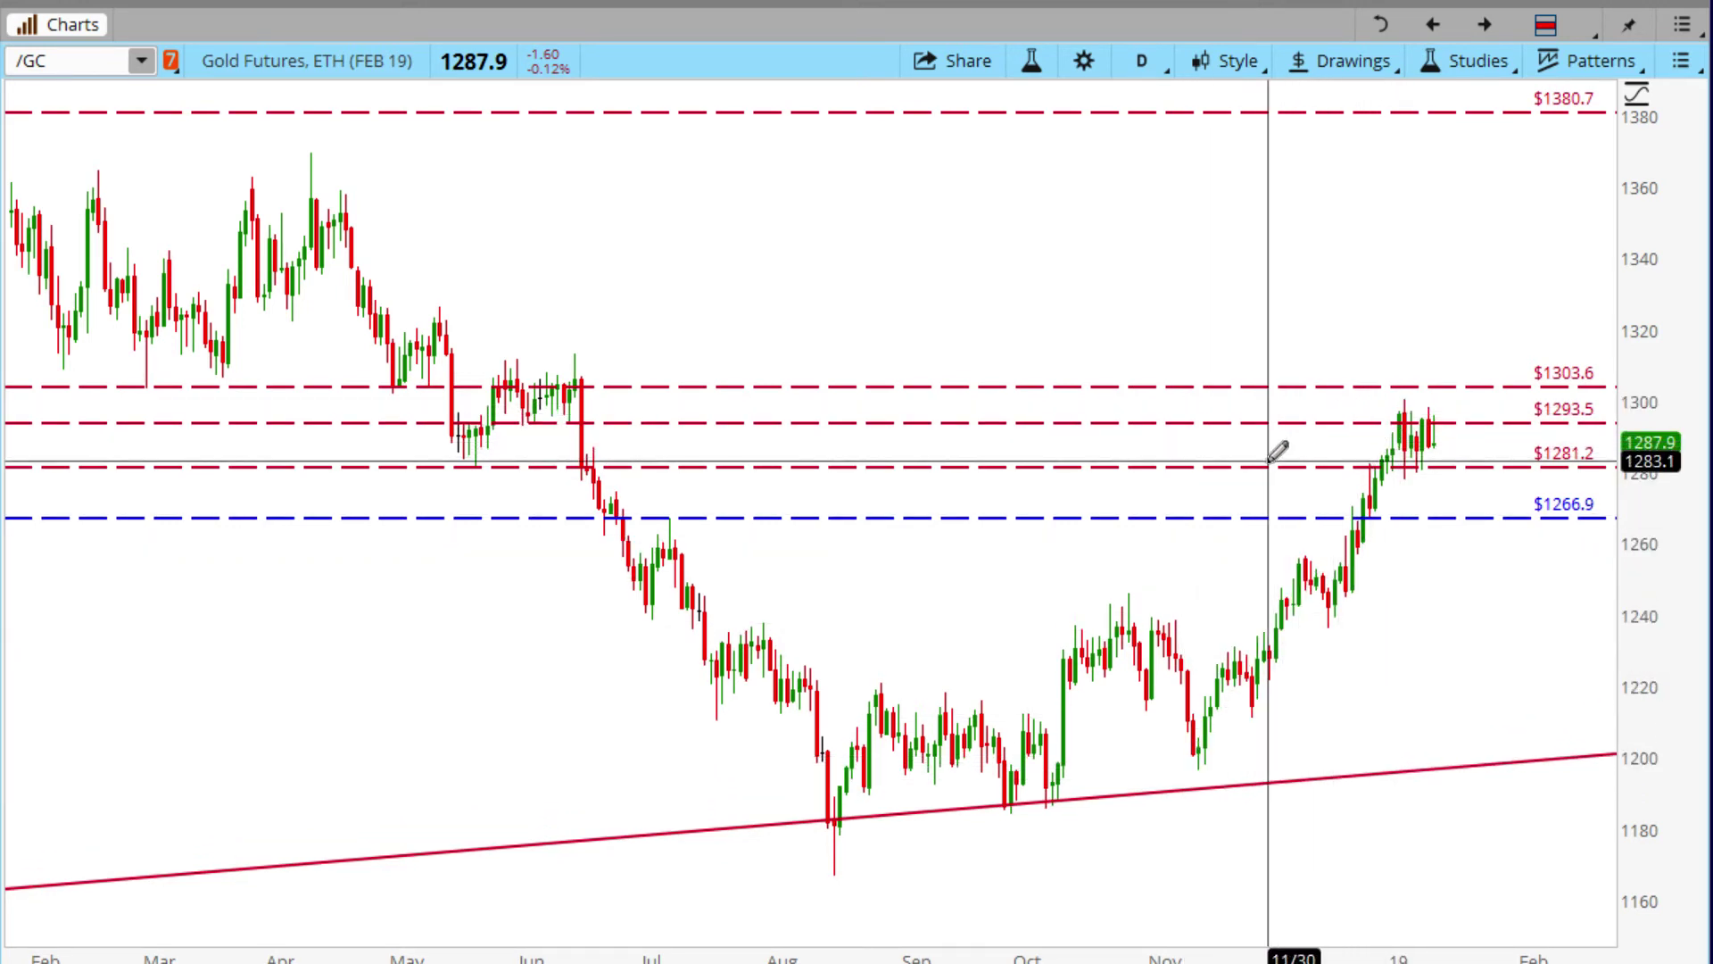
pyautogui.moveTo(1339, 410)
pyautogui.mouseDown()
pyautogui.moveTo(1541, 432)
pyautogui.moveTo(1610, 471)
pyautogui.mouseUp()
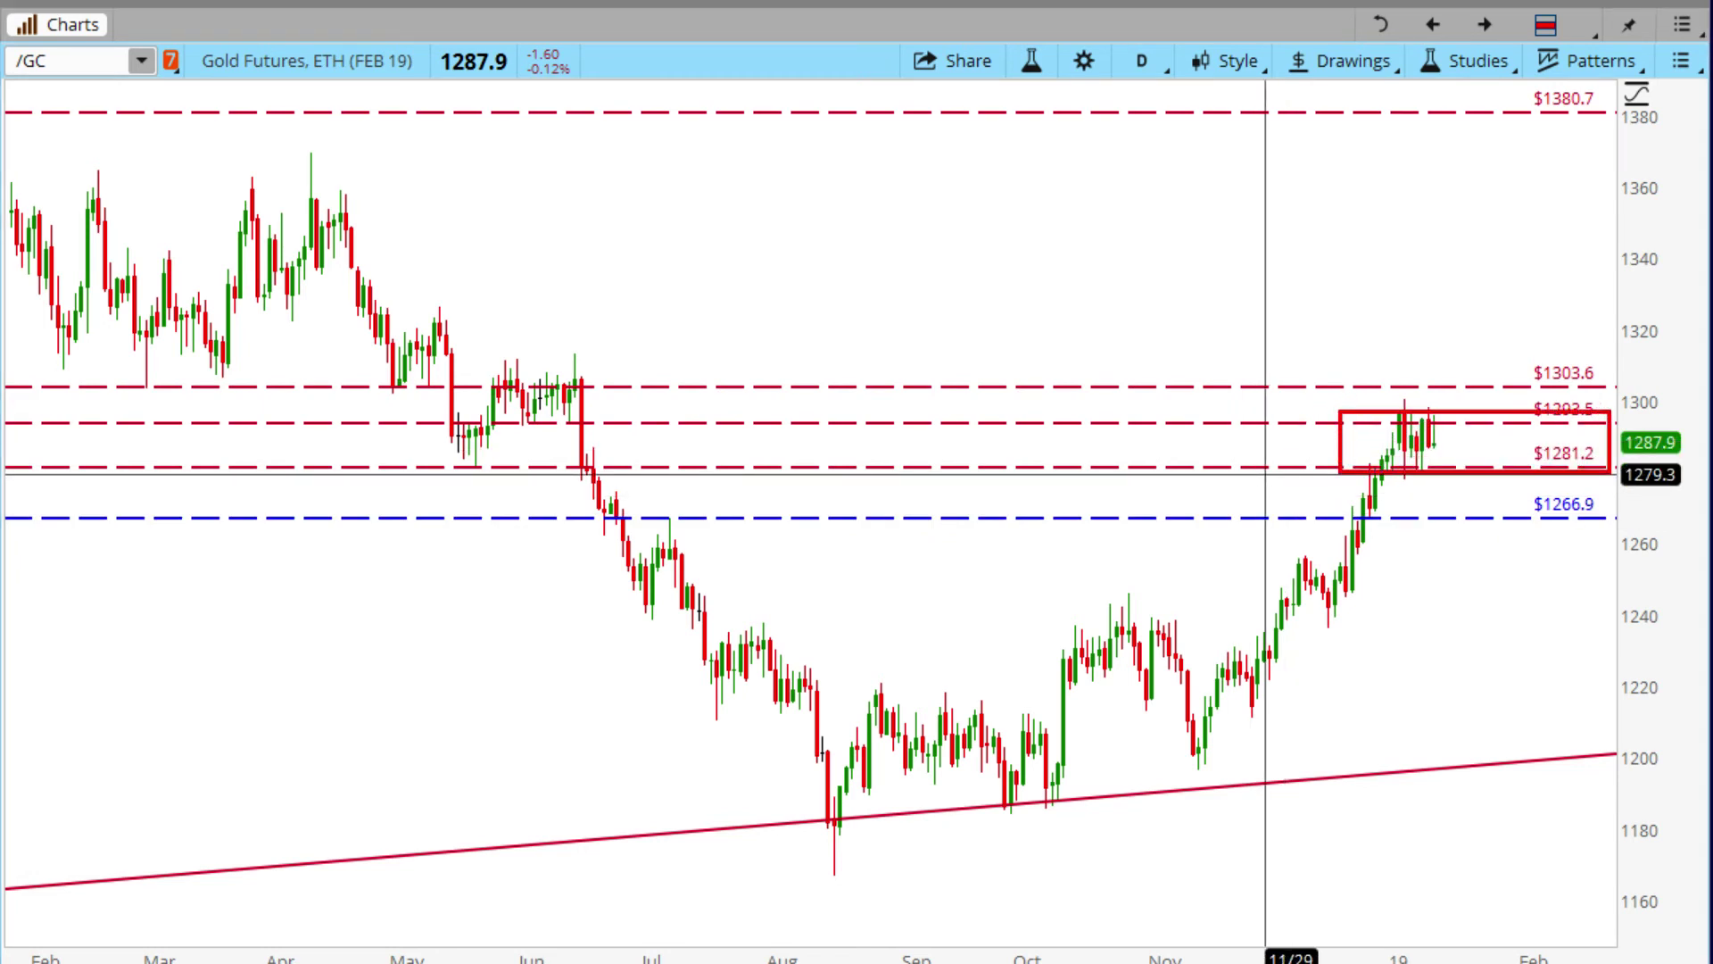
pyautogui.moveTo(1477, 465)
pyautogui.mouseDown()
pyautogui.moveTo(1527, 443)
pyautogui.moveTo(1551, 369)
pyautogui.mouseUp()
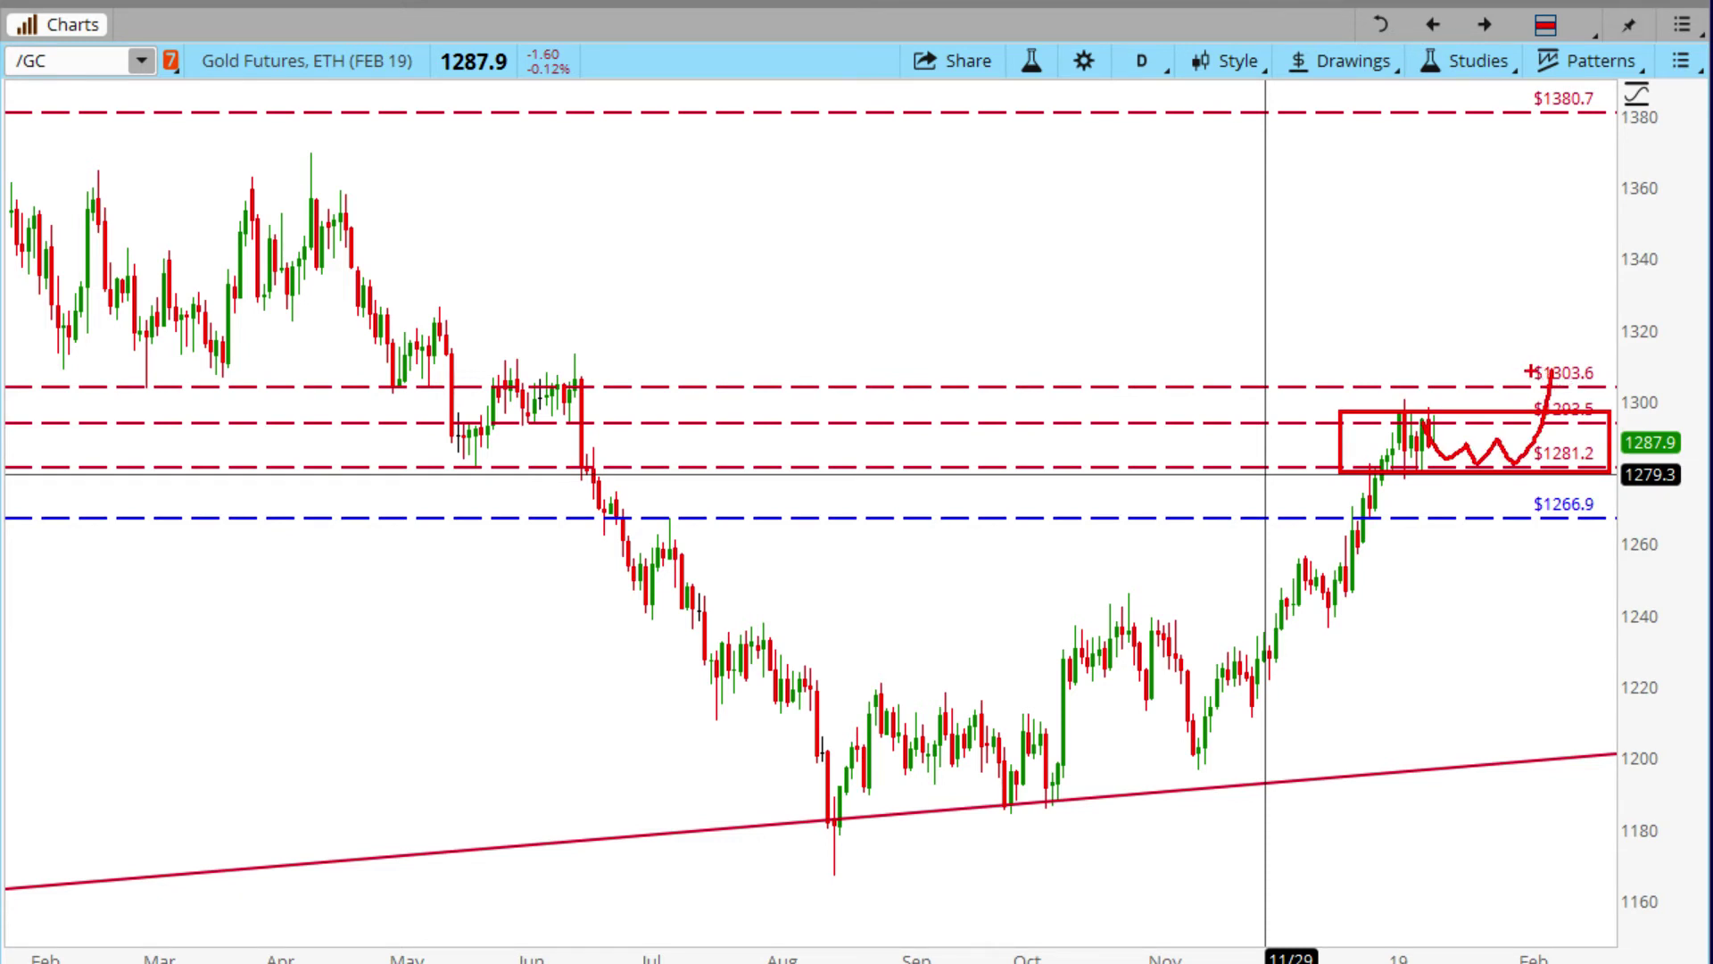
pyautogui.moveTo(502, 382); pyautogui.dragTo(738, 455)
pyautogui.press('Delete')
pyautogui.moveTo(314, 390); pyautogui.dragTo(685, 425)
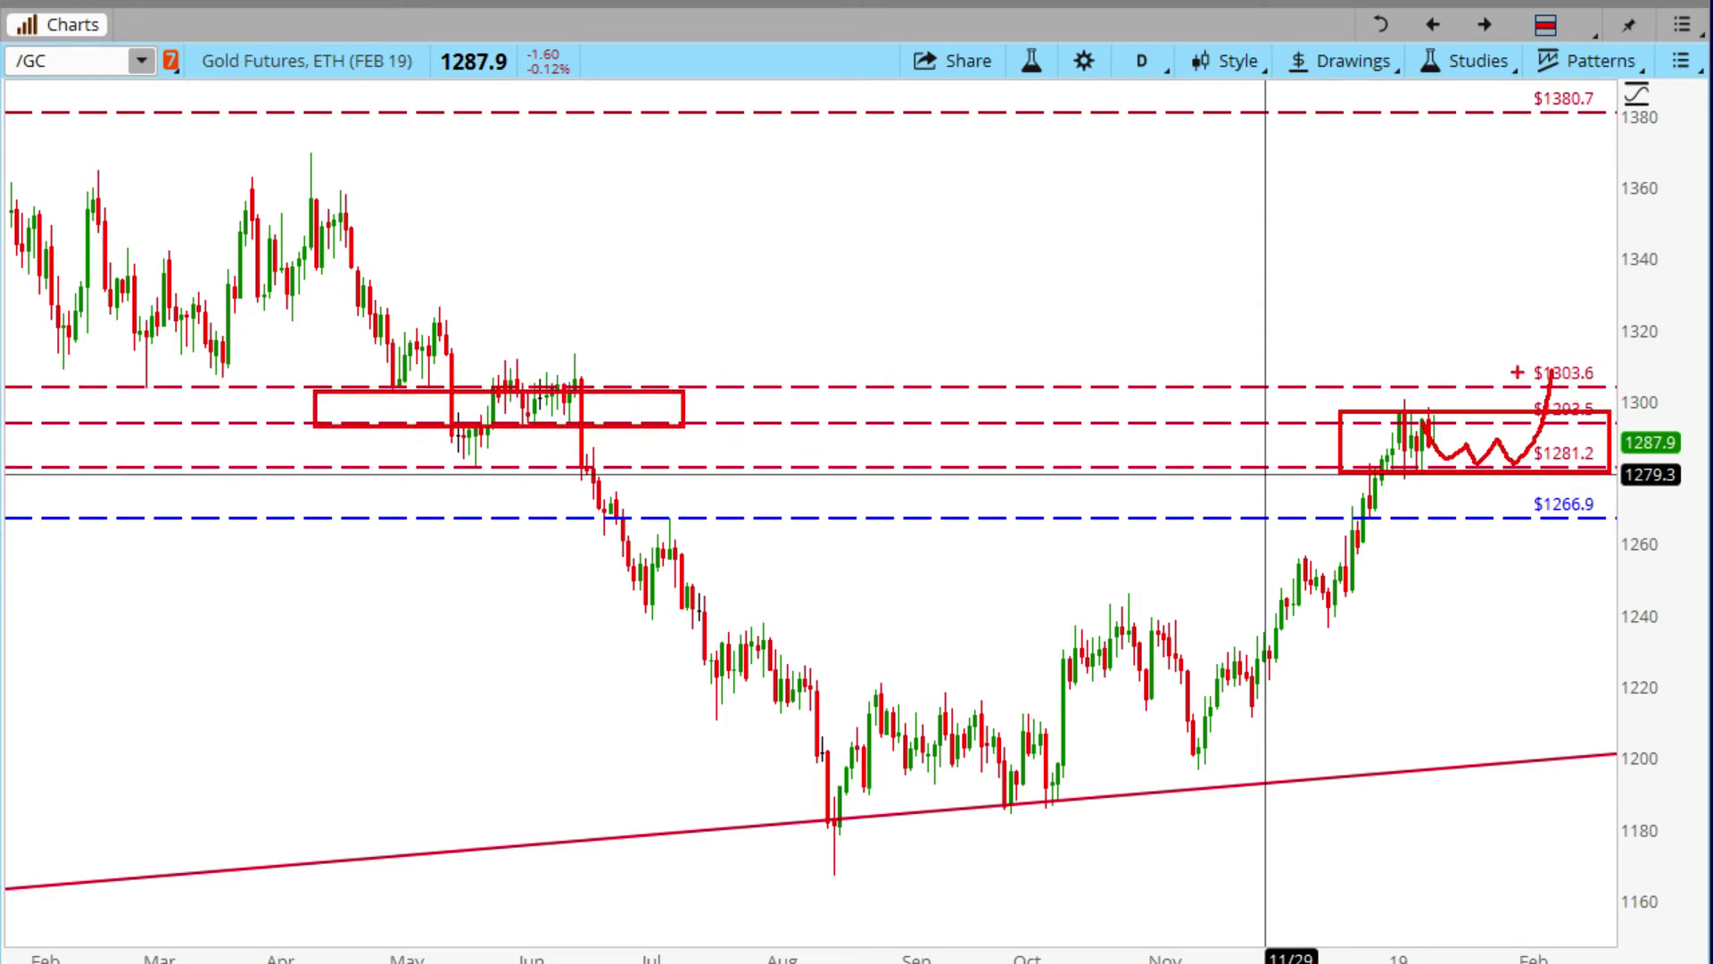
pyautogui.moveTo(1552, 368); pyautogui.dragTo(1580, 105)
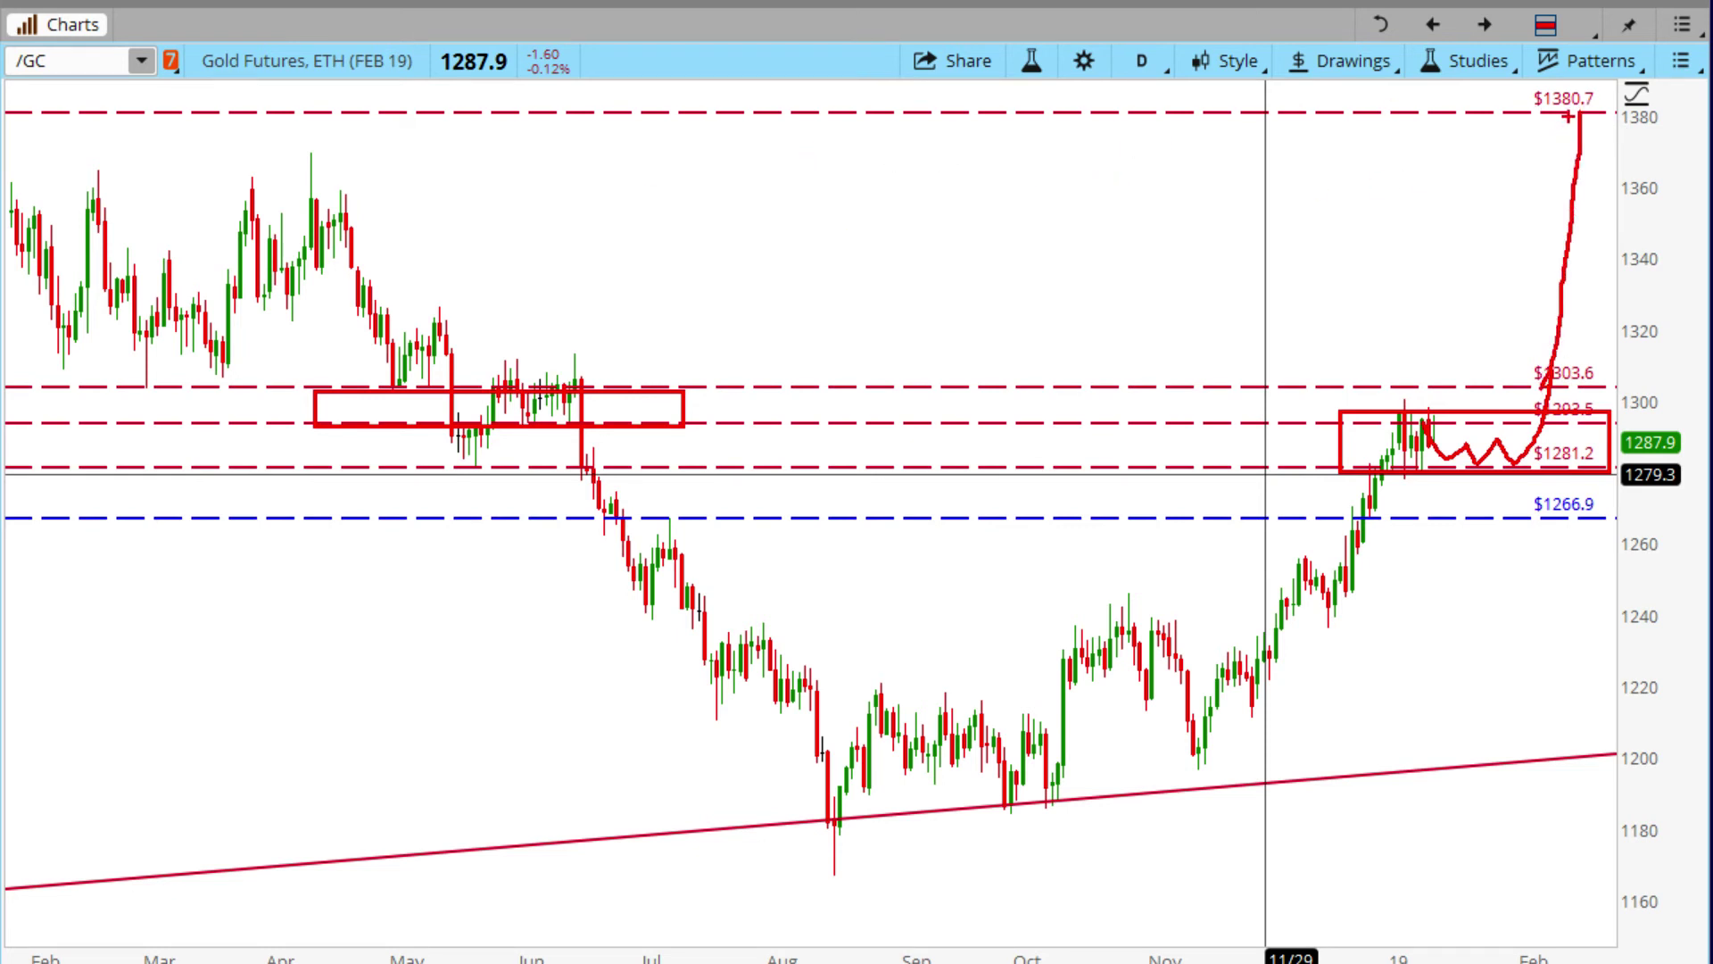
pyautogui.moveTo(1520, 89)
pyautogui.mouseDown()
pyautogui.moveTo(1566, 122)
pyautogui.moveTo(1650, 115)
pyautogui.mouseUp()
pyautogui.press('Escape')
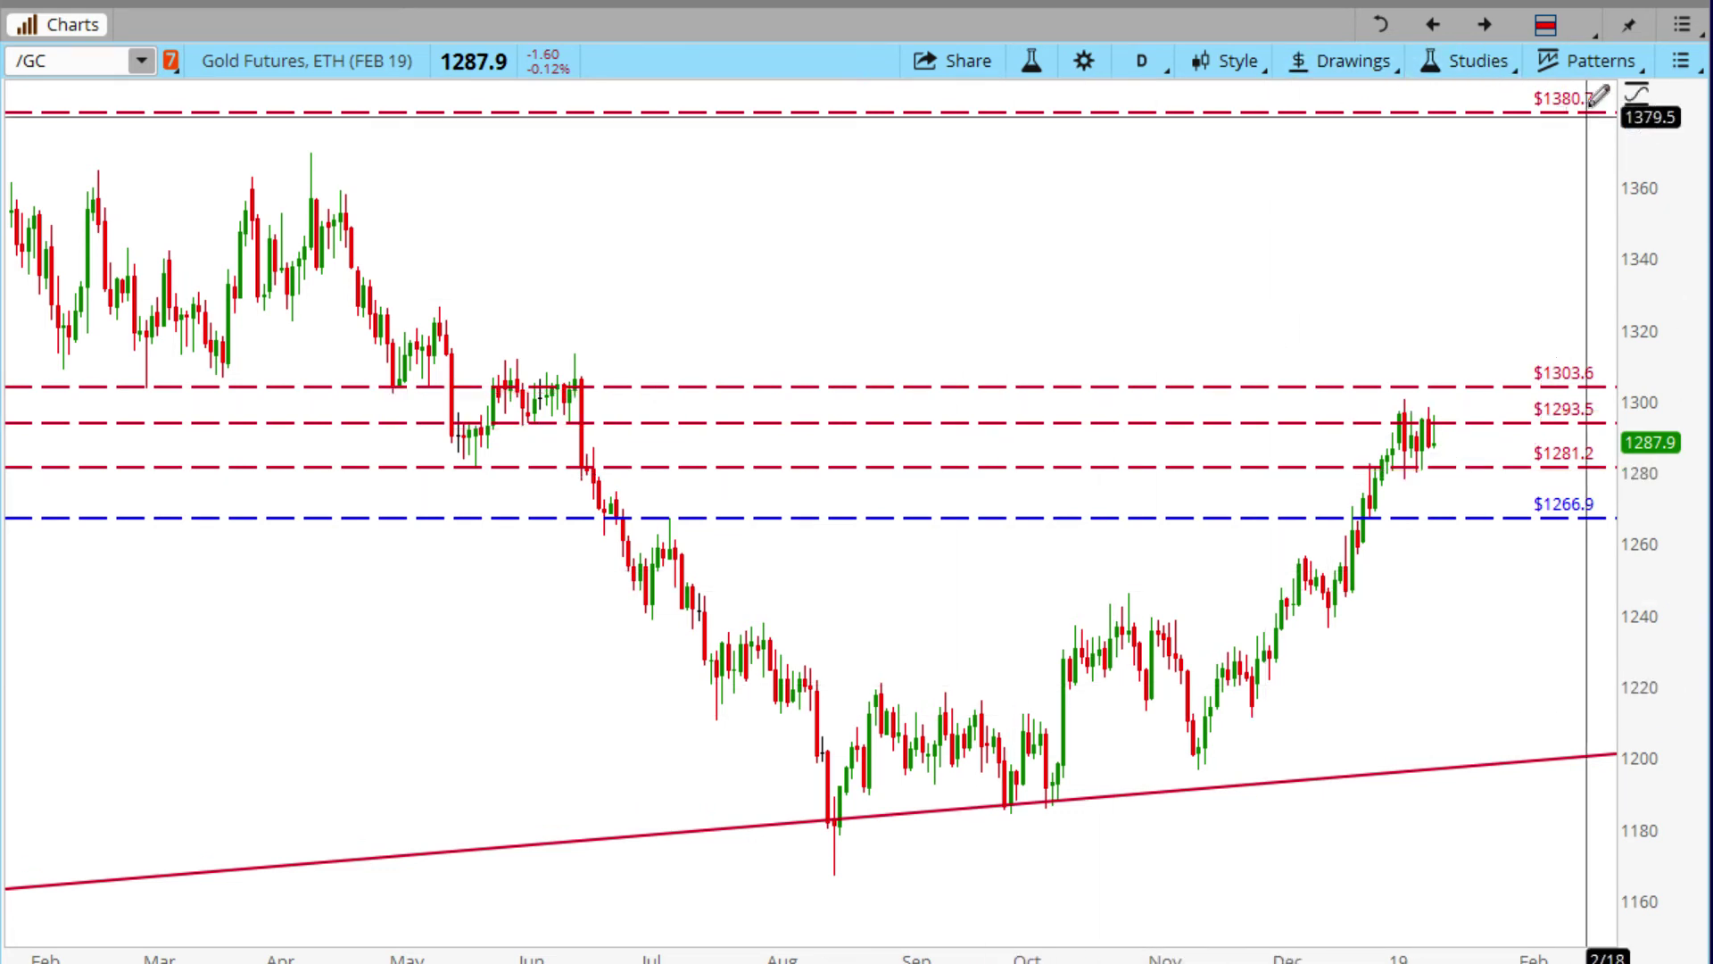
# Cycle /GC through the hourly and weekly views with the chart's forward and back arrows.
pyautogui.click(1484, 26)
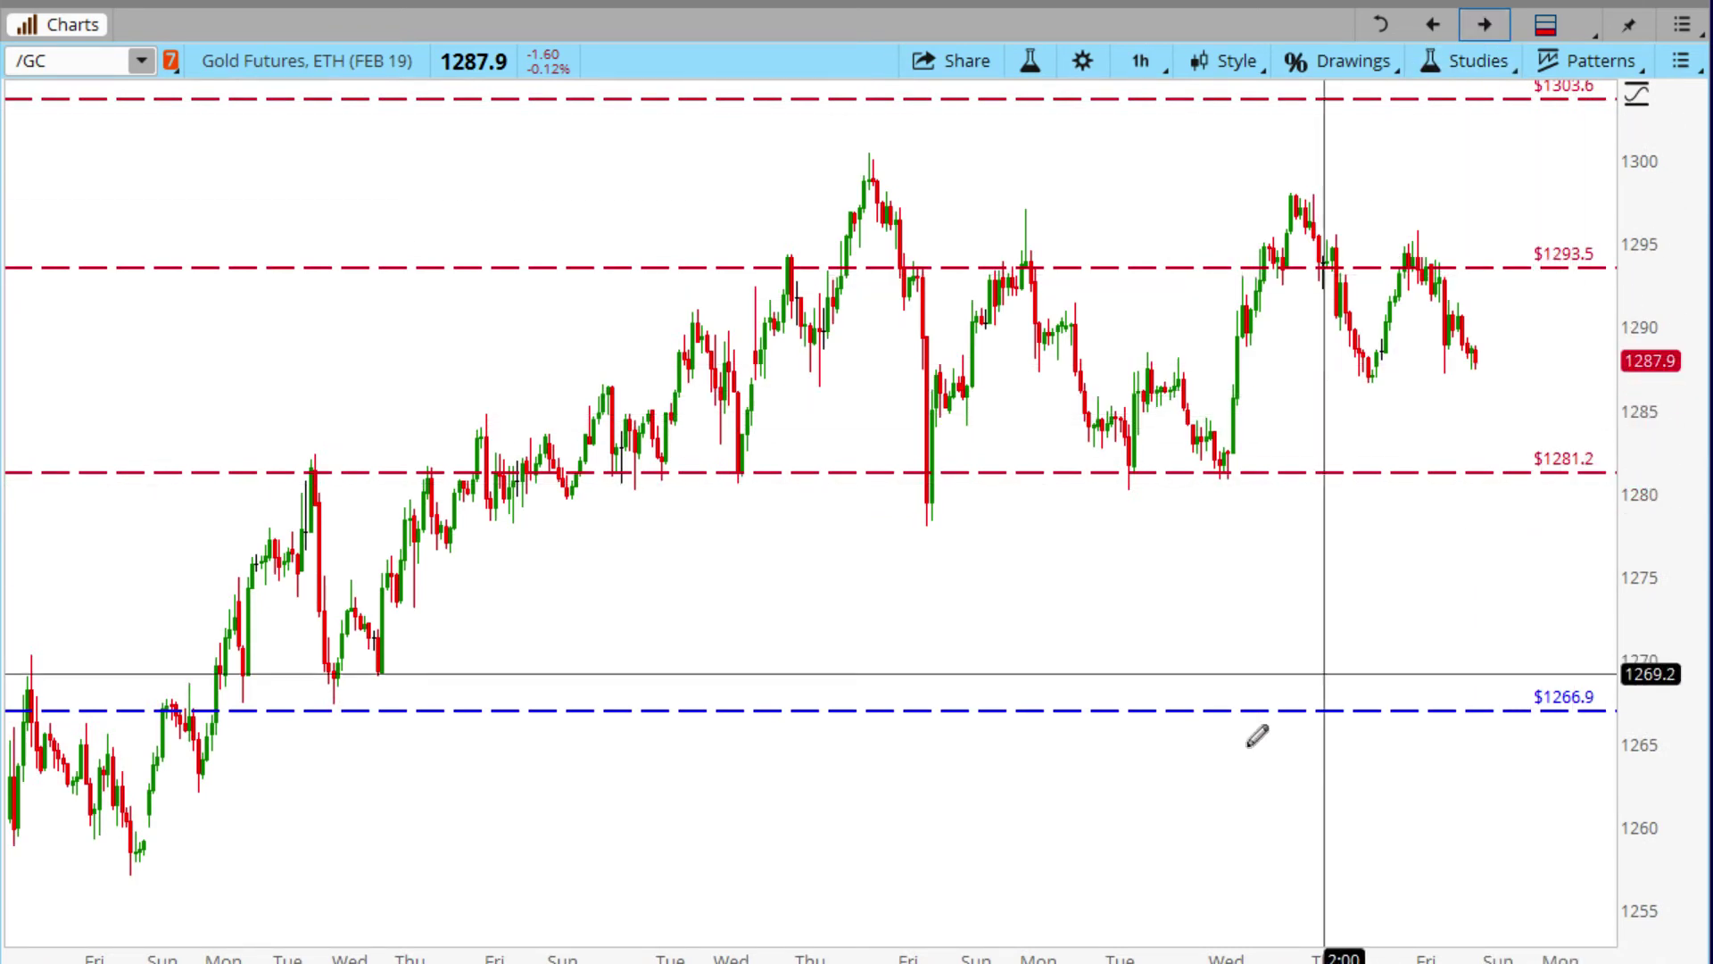
pyautogui.click(1485, 27)
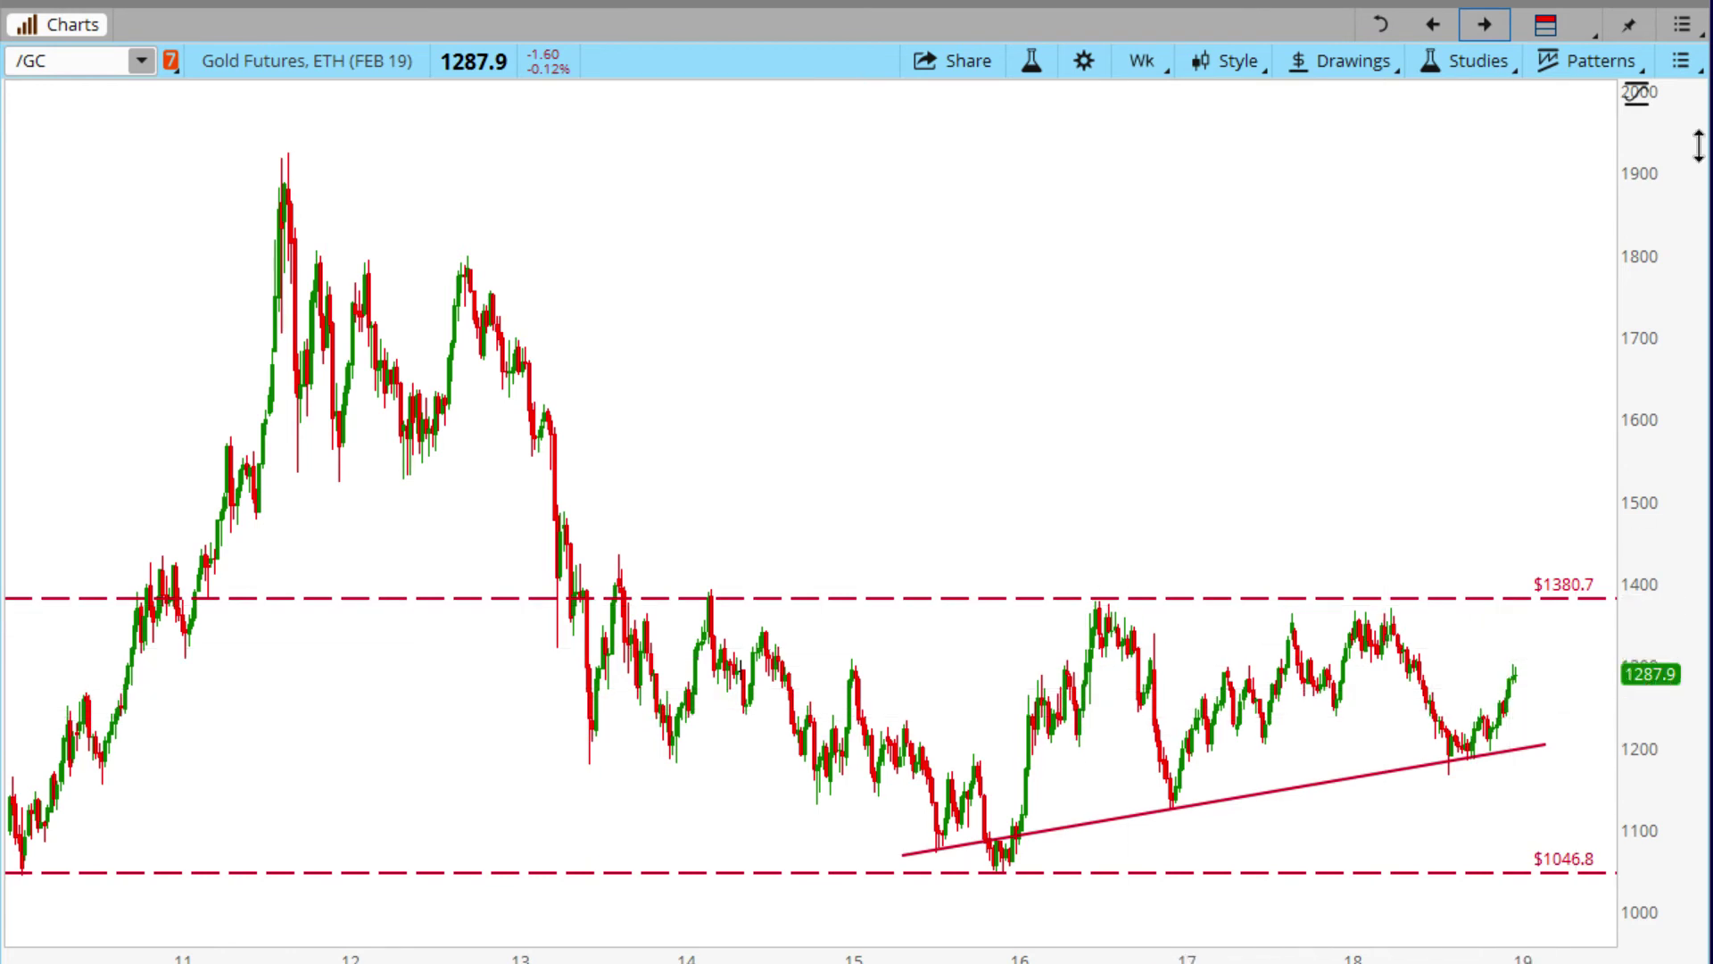
pyautogui.click(1433, 24)
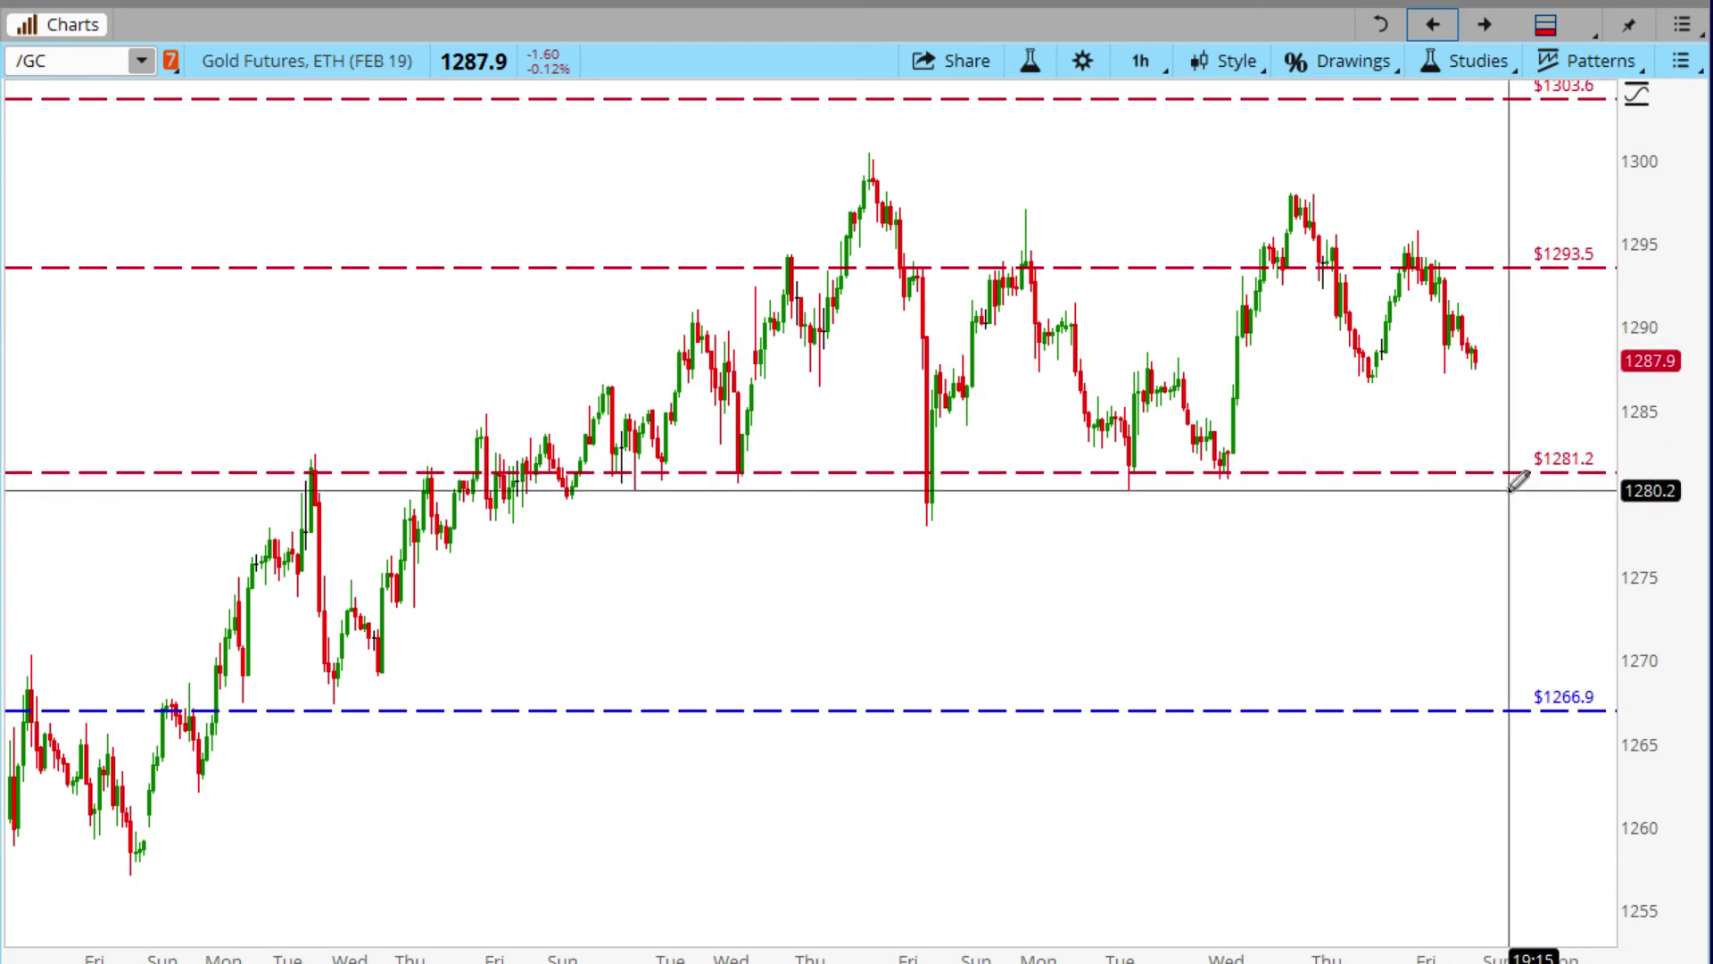
# Box $1281.2–$1293.5, sketch a pullback and drop through $1281.2, and circle the $1266.9 target.
pyautogui.moveTo(415, 459)
pyautogui.mouseDown()
pyautogui.moveTo(650, 470)
pyautogui.moveTo(1644, 443)
pyautogui.moveTo(1637, 268)
pyautogui.mouseUp()
pyautogui.moveTo(1445, 371)
pyautogui.mouseDown()
pyautogui.moveTo(1504, 470)
pyautogui.moveTo(1631, 504)
pyautogui.moveTo(1521, 464)
pyautogui.moveTo(1631, 194)
pyautogui.mouseUp()
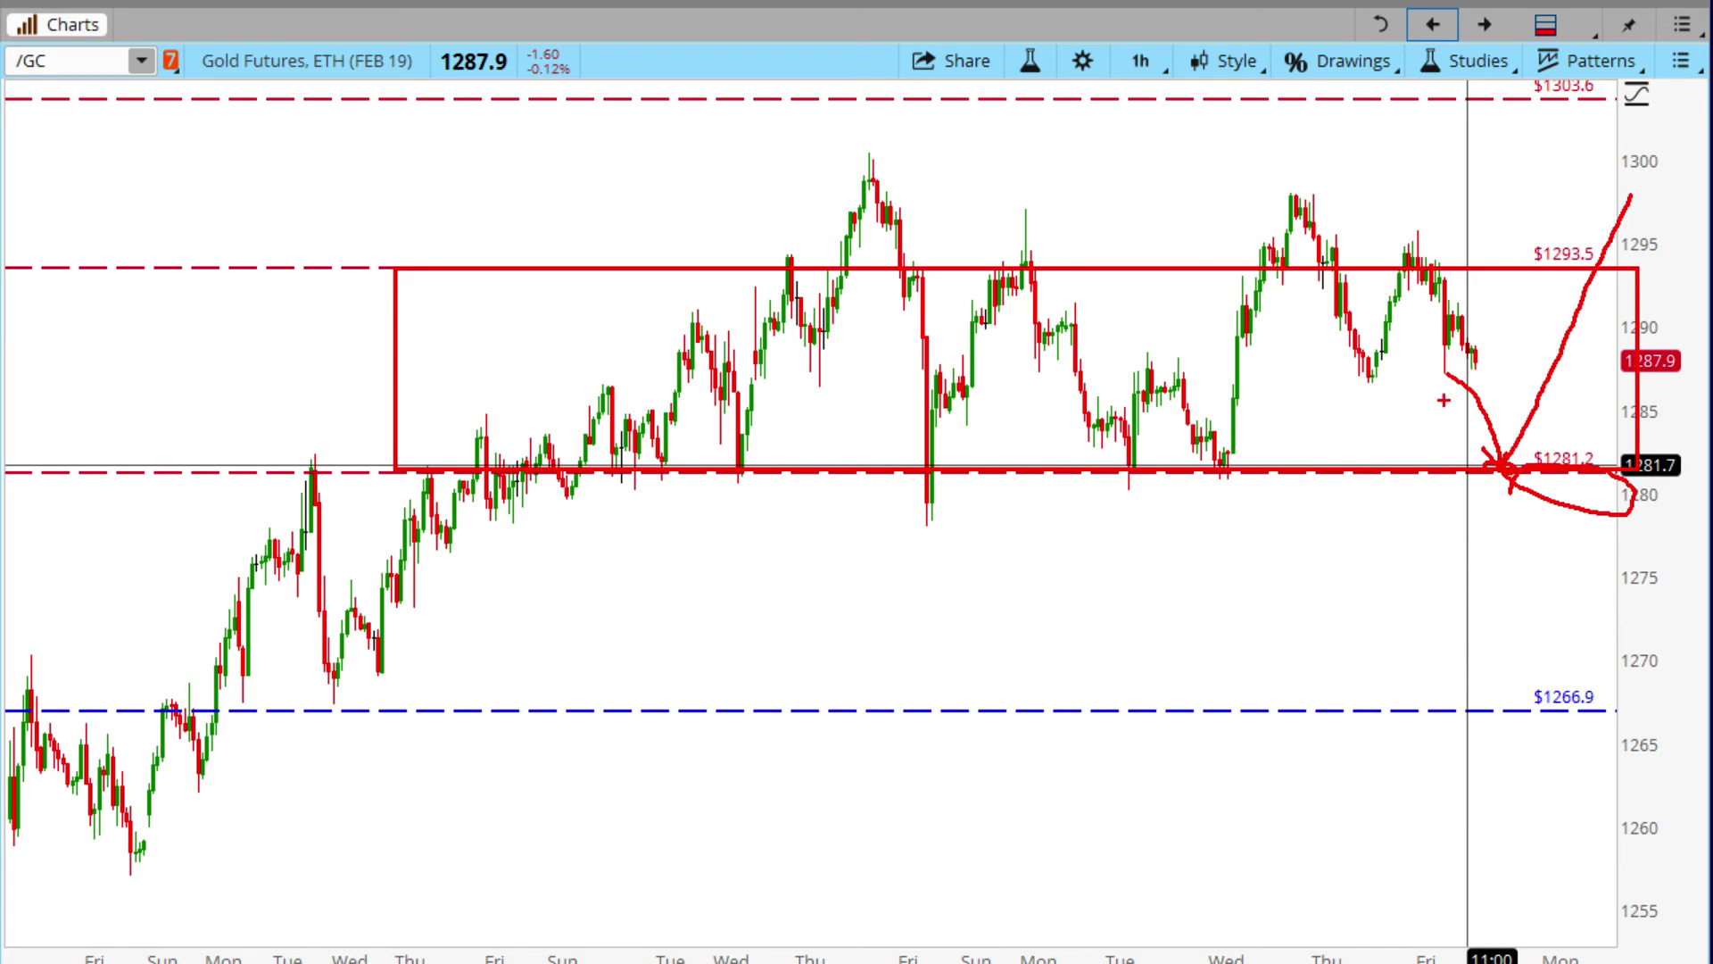
pyautogui.moveTo(1496, 506); pyautogui.dragTo(1504, 473)
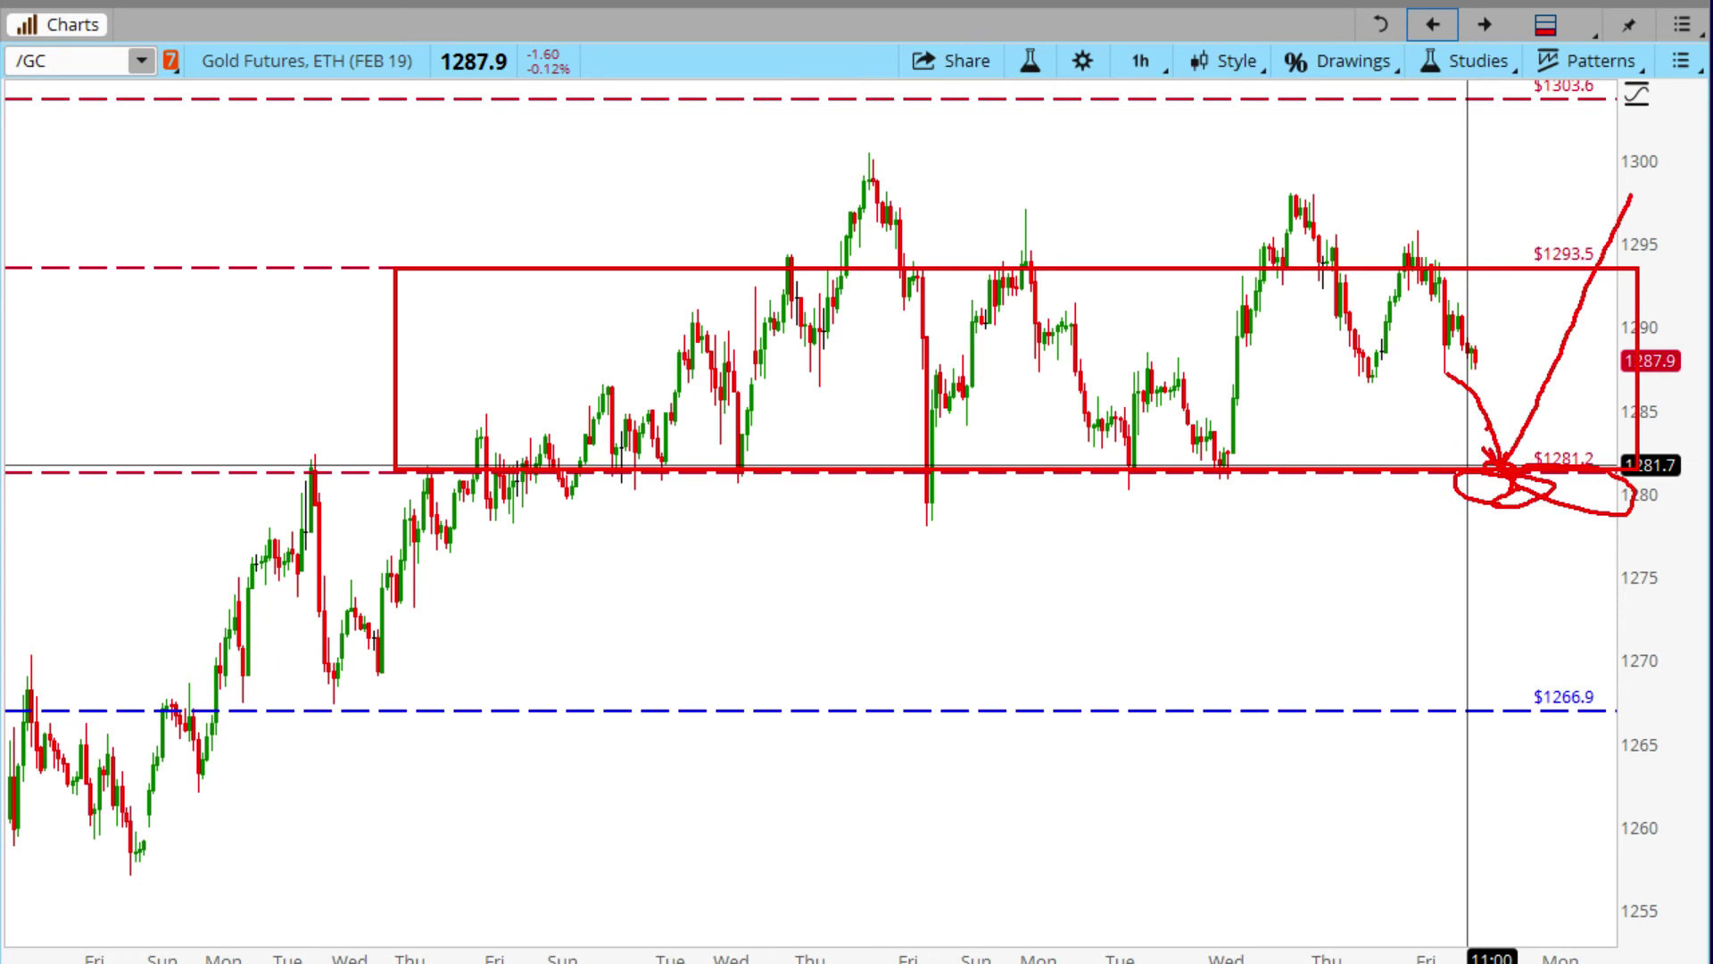
pyautogui.moveTo(1514, 486)
pyautogui.mouseDown()
pyautogui.moveTo(1552, 695)
pyautogui.moveTo(1642, 691)
pyautogui.moveTo(1504, 689)
pyautogui.mouseUp()
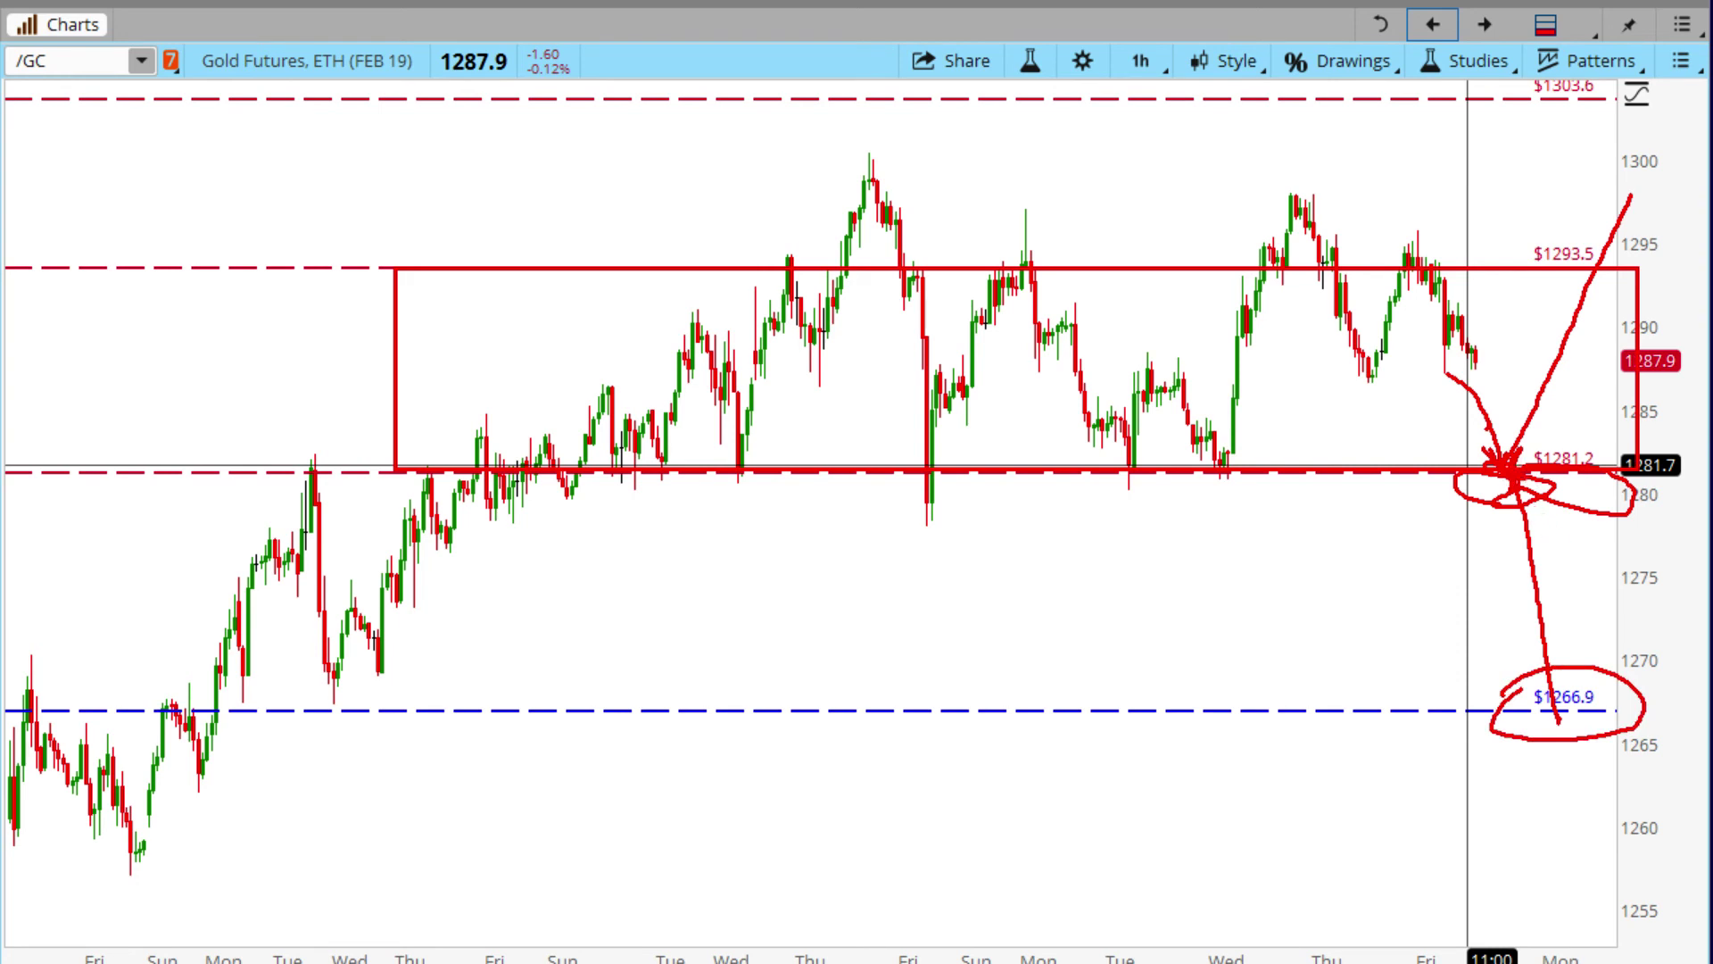
pyautogui.moveTo(1533, 682)
pyautogui.mouseDown()
pyautogui.moveTo(1646, 694)
pyautogui.moveTo(1566, 717)
pyautogui.moveTo(1680, 479)
pyautogui.mouseUp()
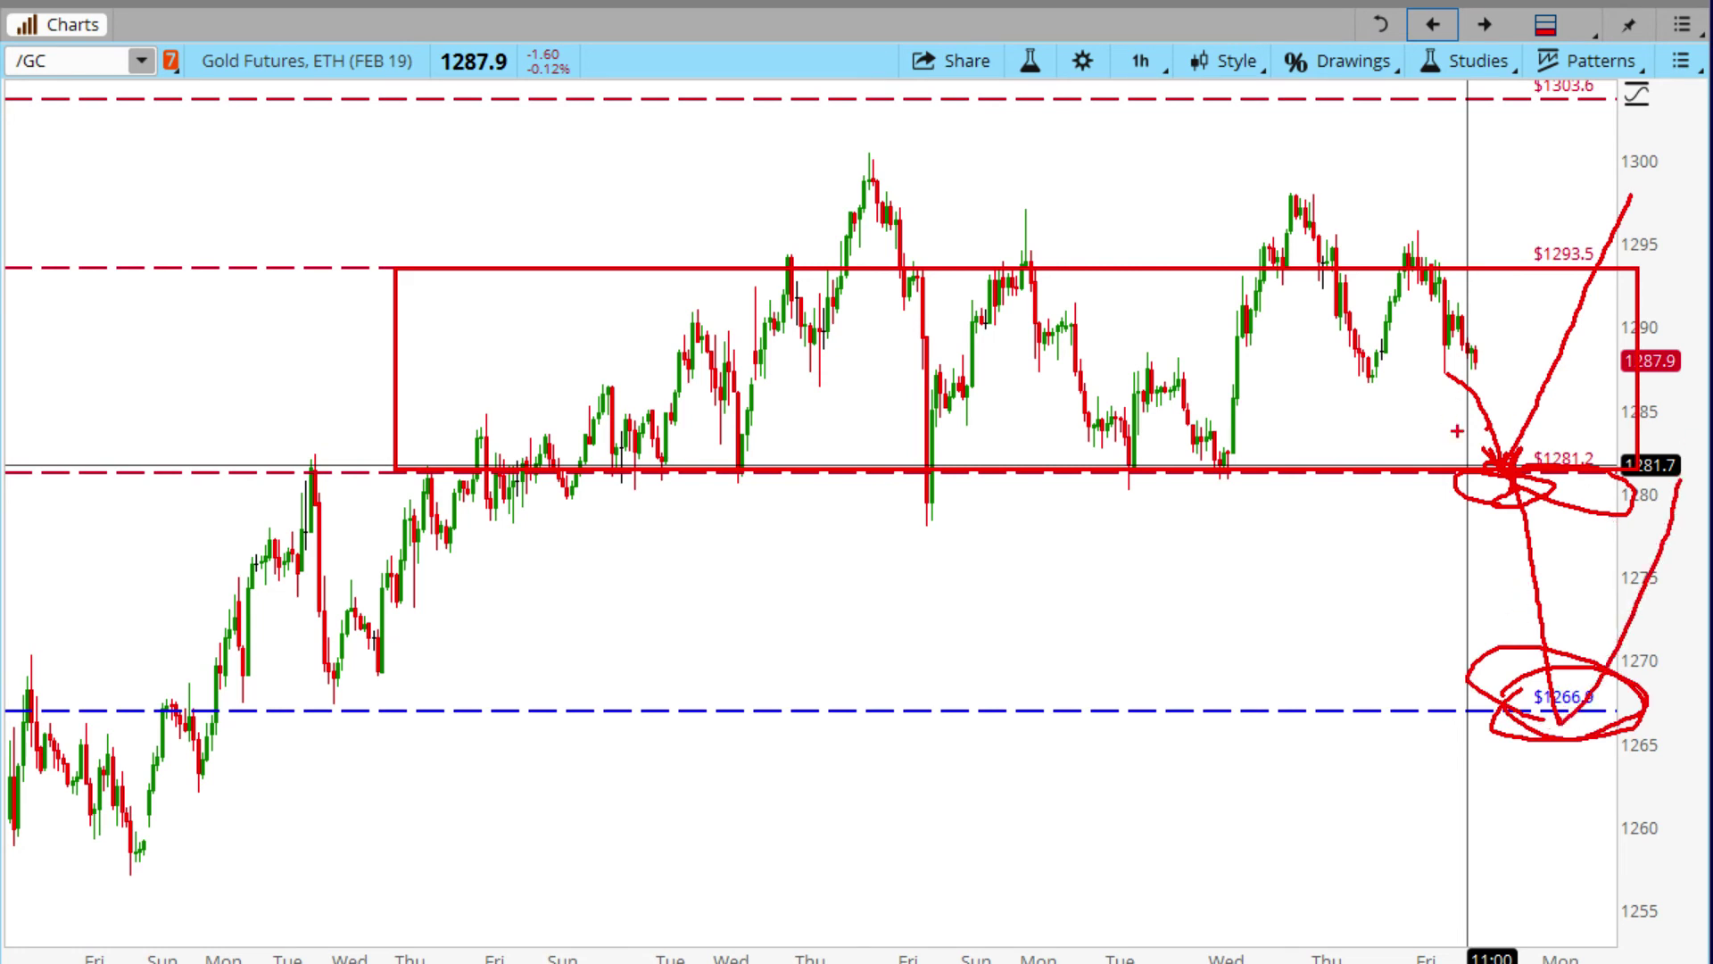
# Erase old markup, sketch a dip and bounce circle at $1281.2, then erase all freehand marks.
pyautogui.press('e')
pyautogui.moveTo(1517, 441)
pyautogui.mouseDown()
pyautogui.moveTo(1499, 491)
pyautogui.moveTo(1530, 431)
pyautogui.mouseUp()
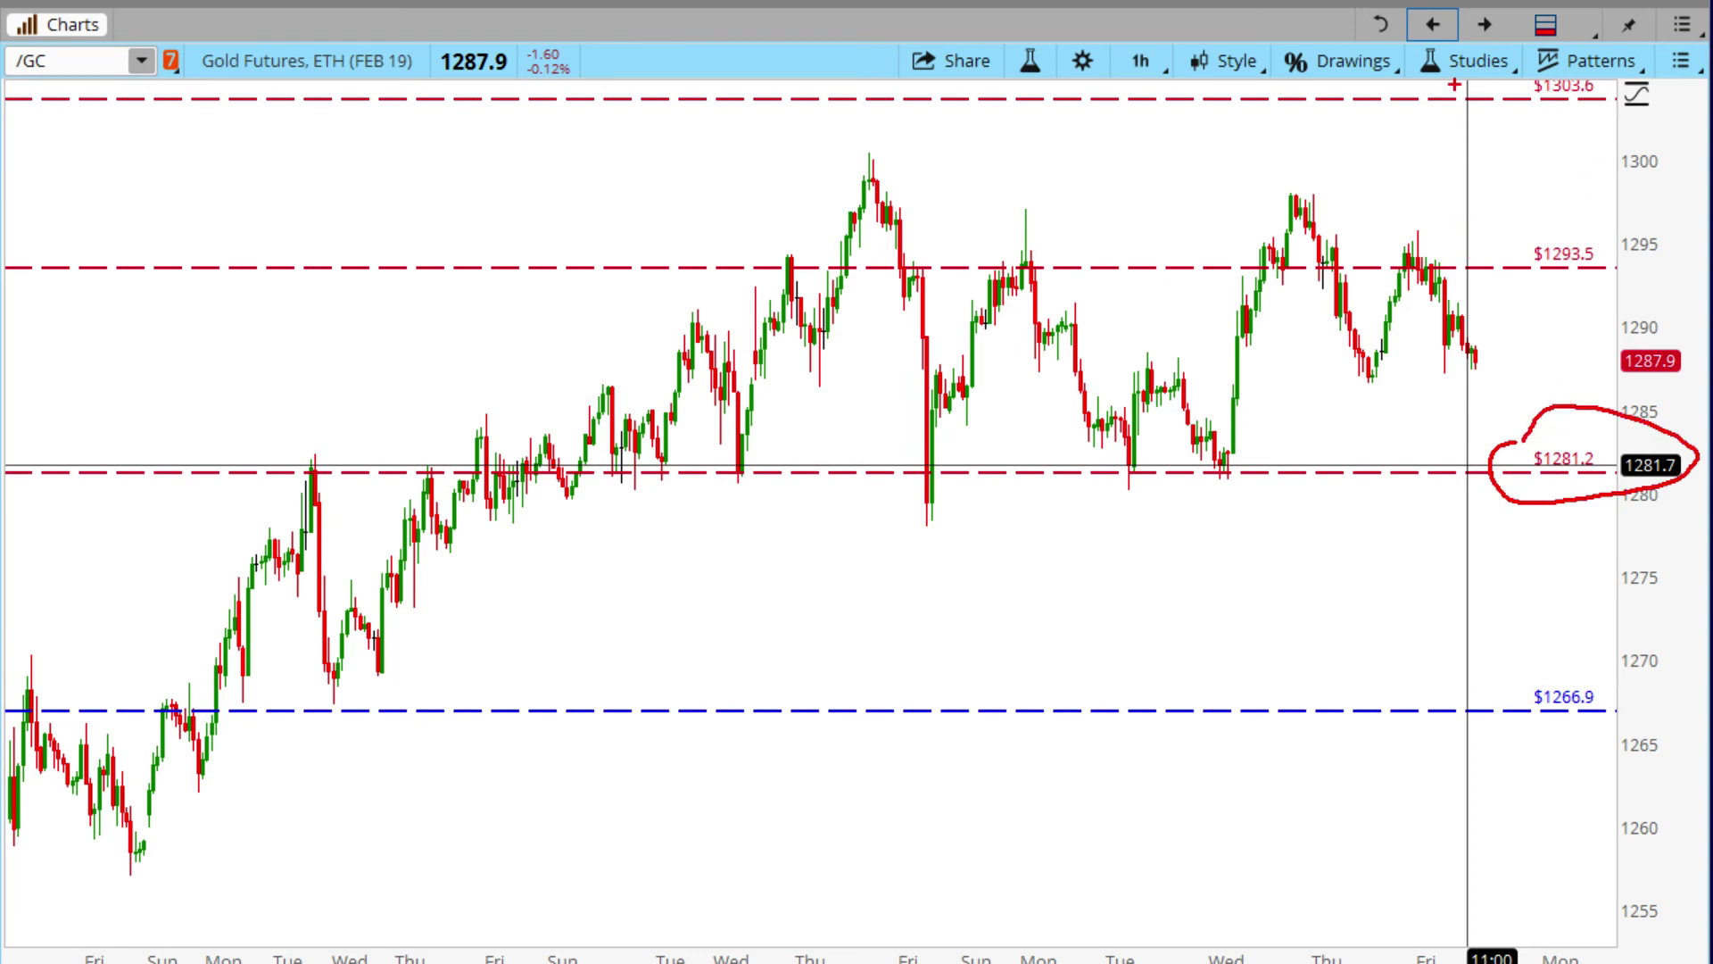
pyautogui.moveTo(1465, 359)
pyautogui.mouseDown()
pyautogui.moveTo(1490, 460)
pyautogui.moveTo(1557, 388)
pyautogui.mouseUp()
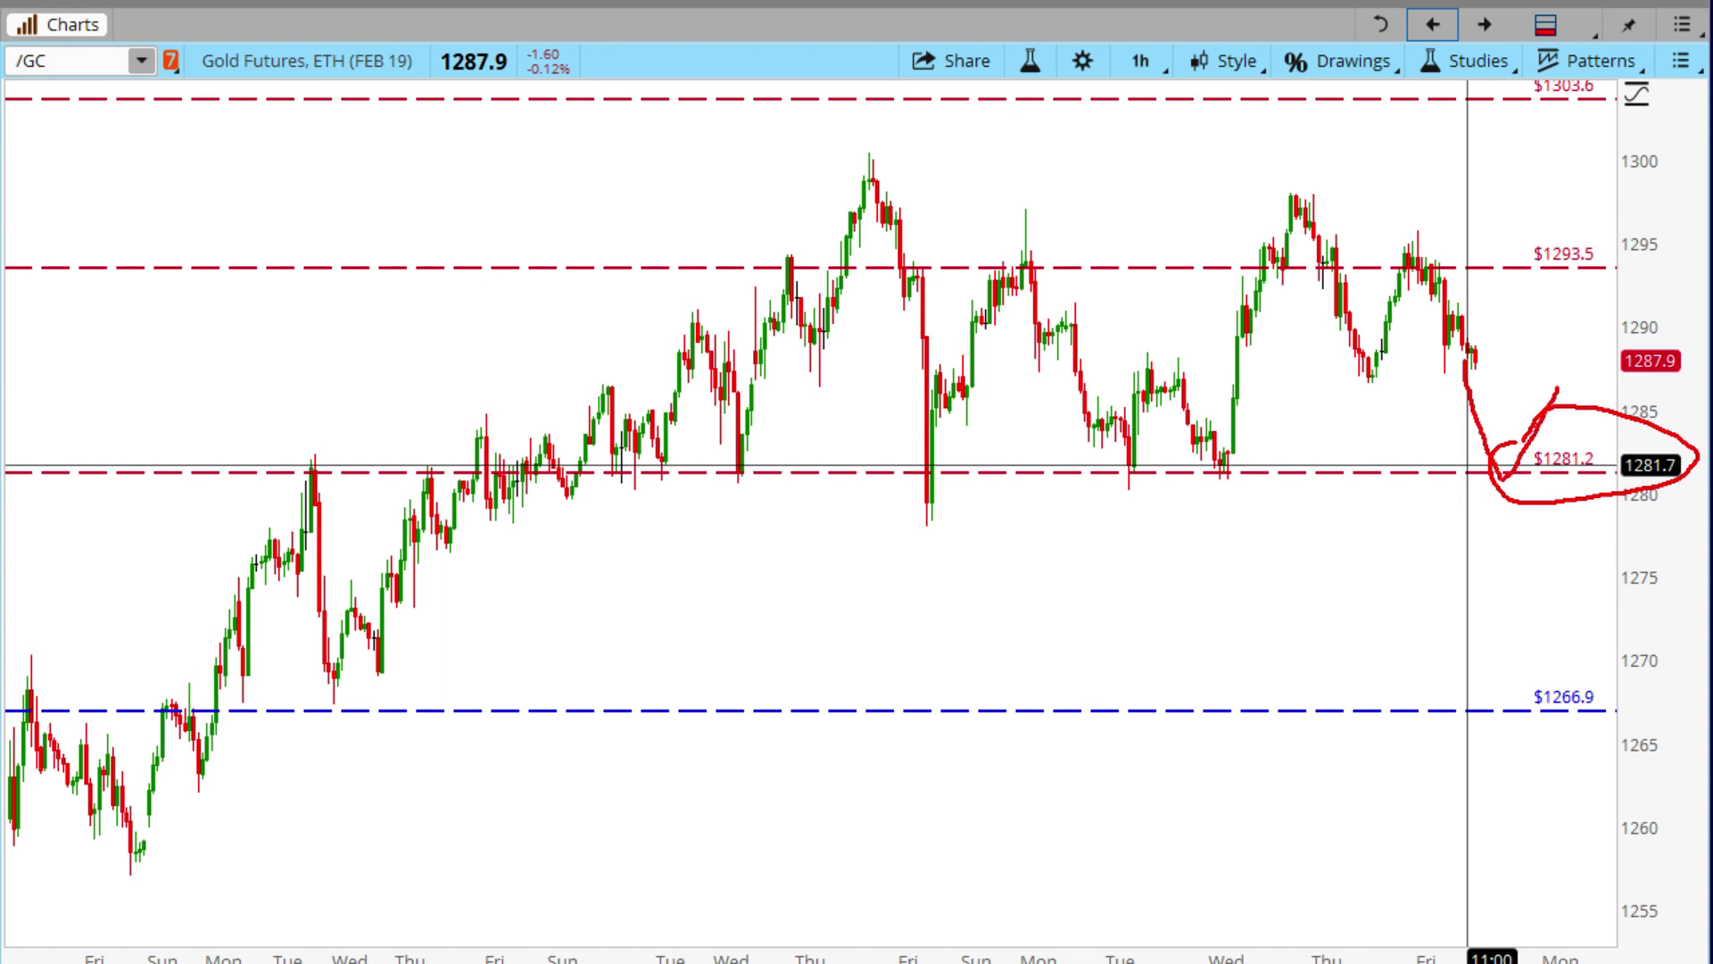
pyautogui.moveTo(1485, 459)
pyautogui.mouseDown()
pyautogui.moveTo(1517, 449)
pyautogui.moveTo(1430, 460)
pyautogui.mouseUp()
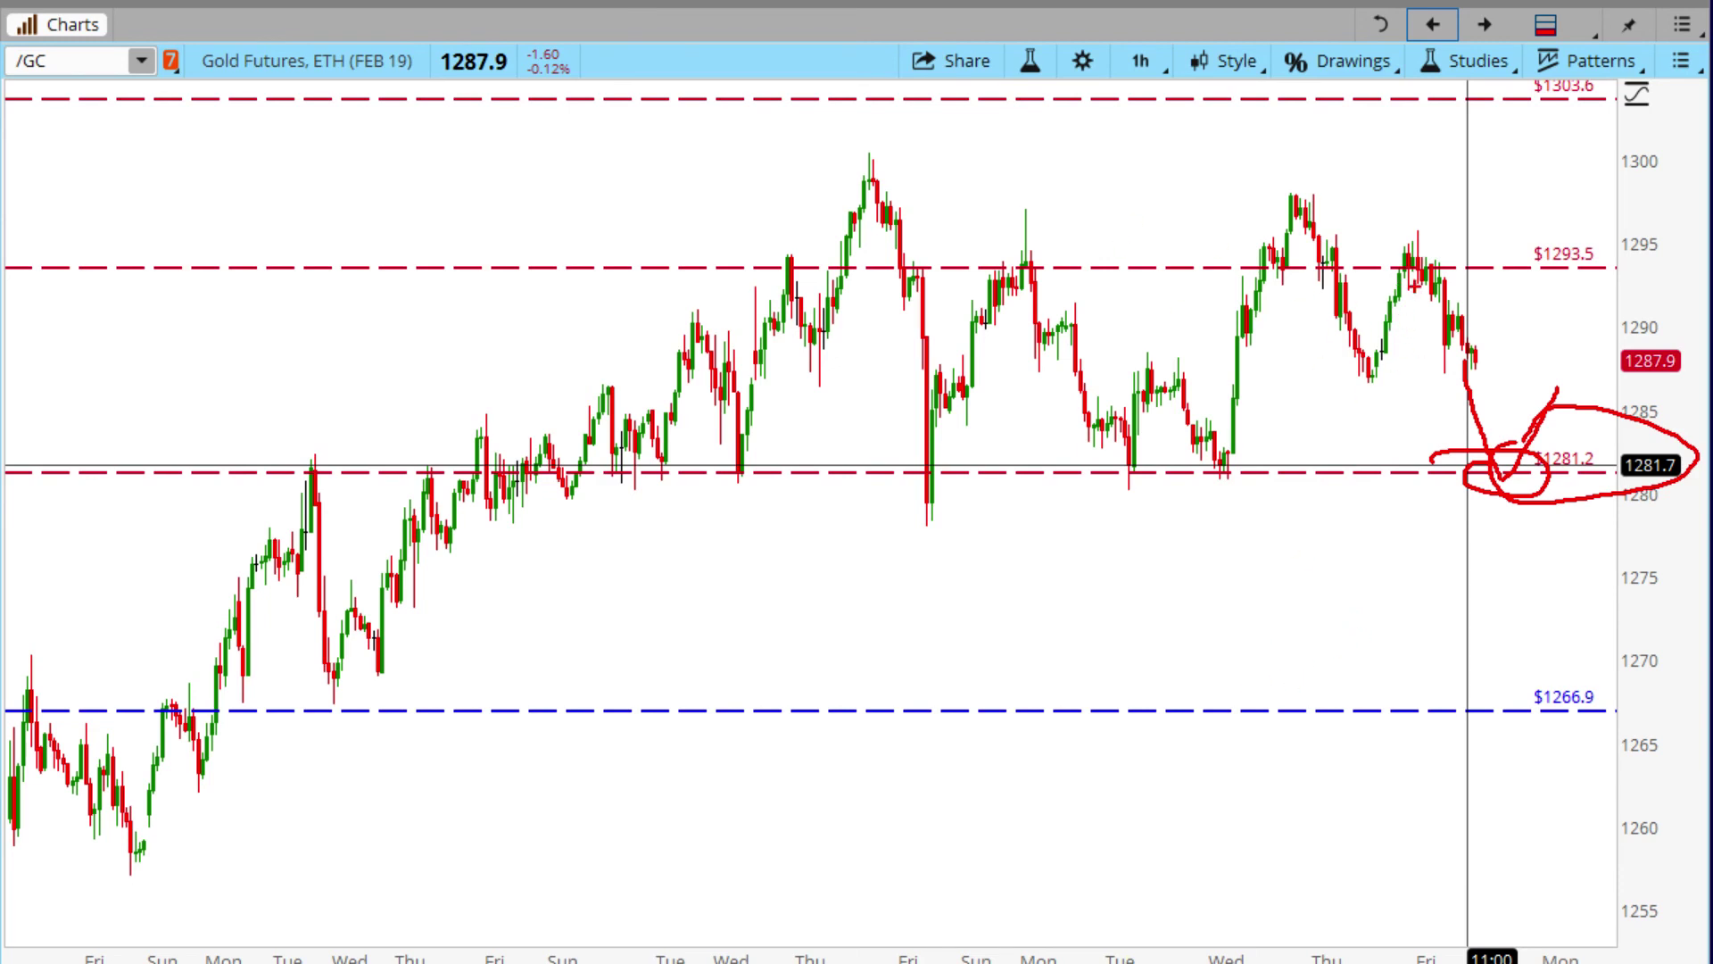
pyautogui.press('e')
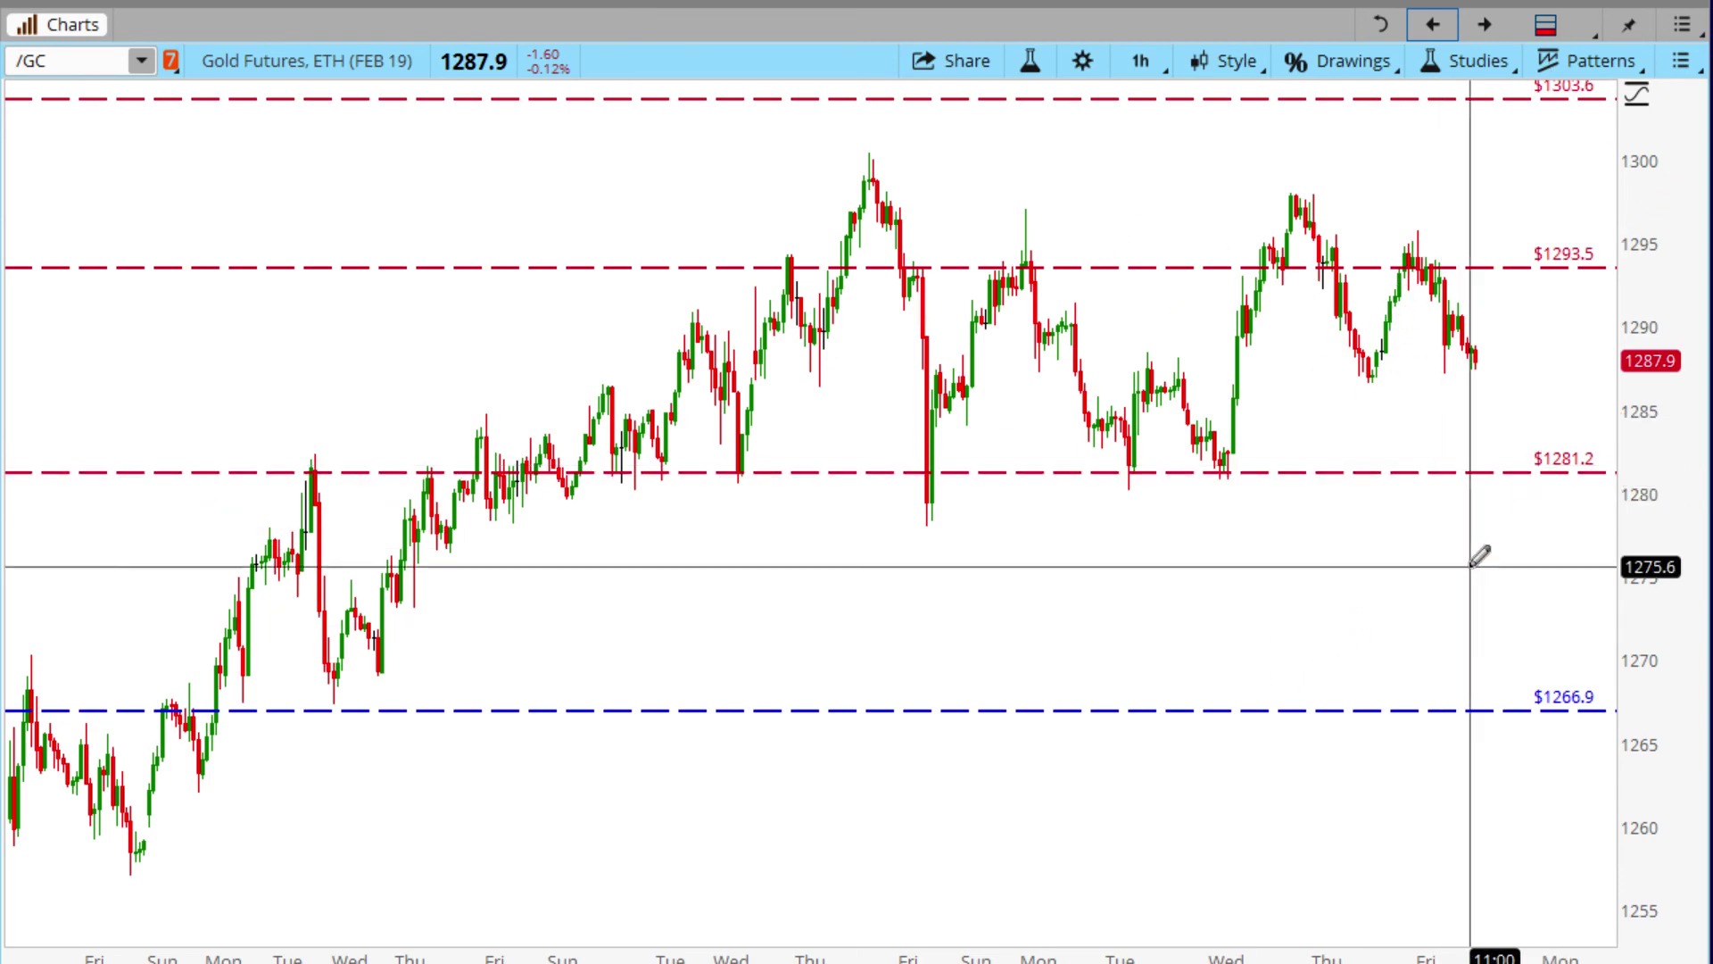
# Return the /GC chart to daily candles with the $1380.7–$1266.9 dashed levels and rising trendline.
pyautogui.click(1432, 28)
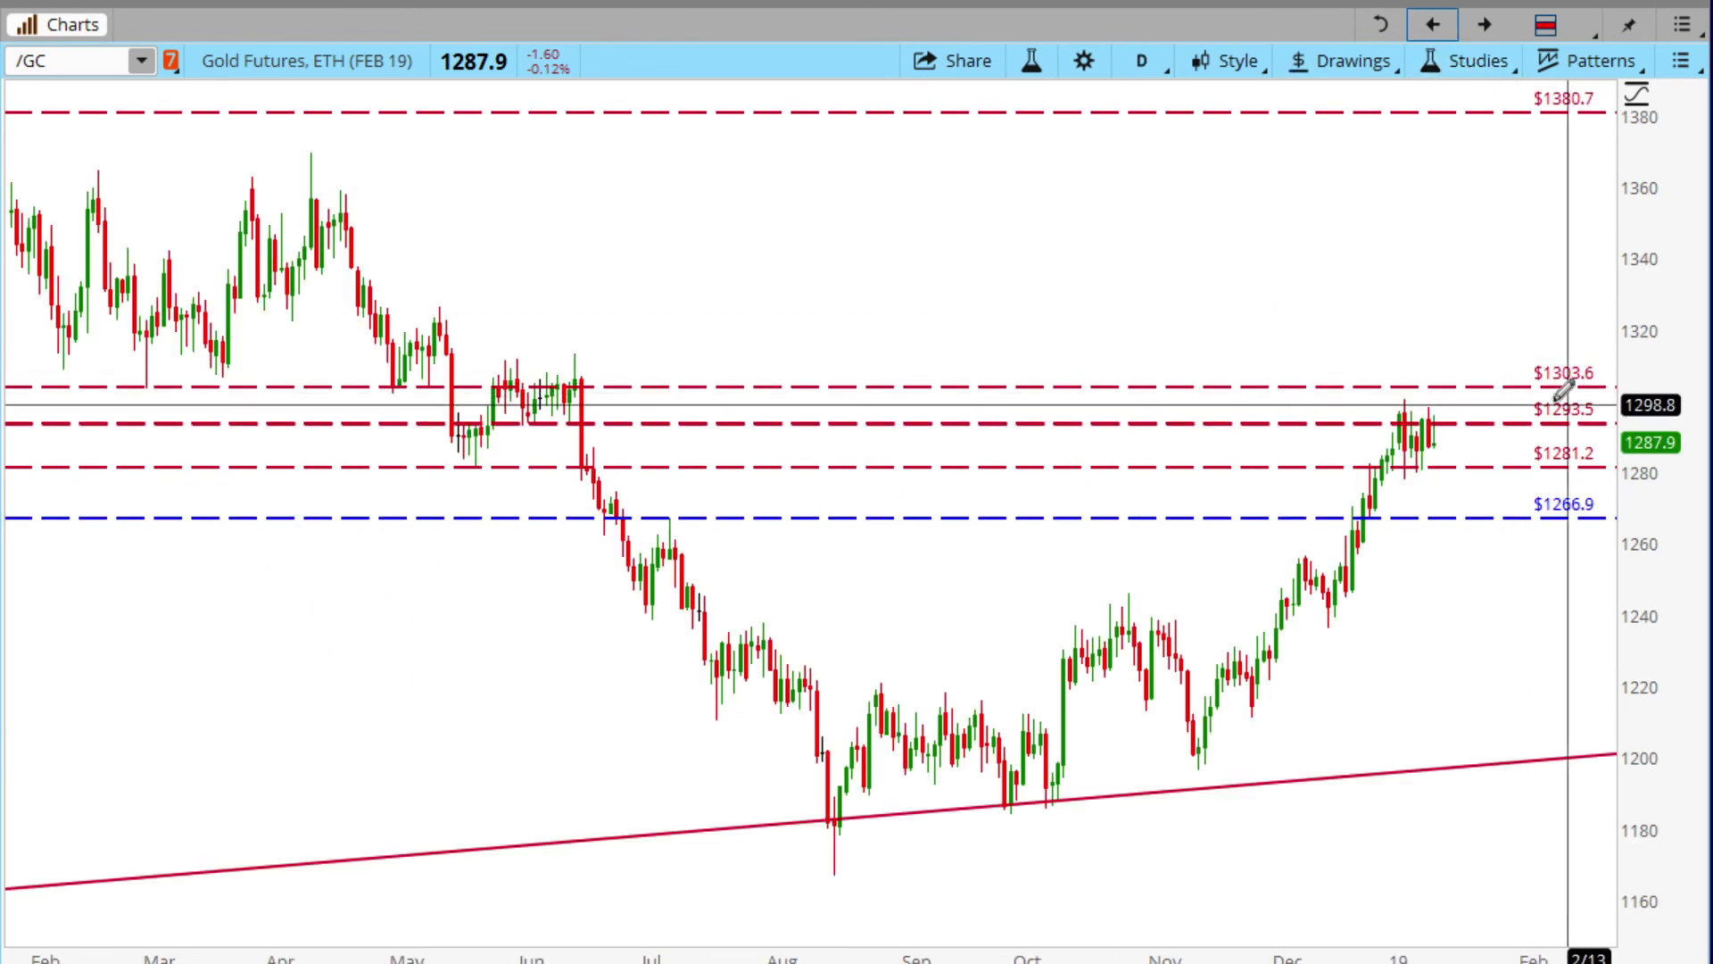